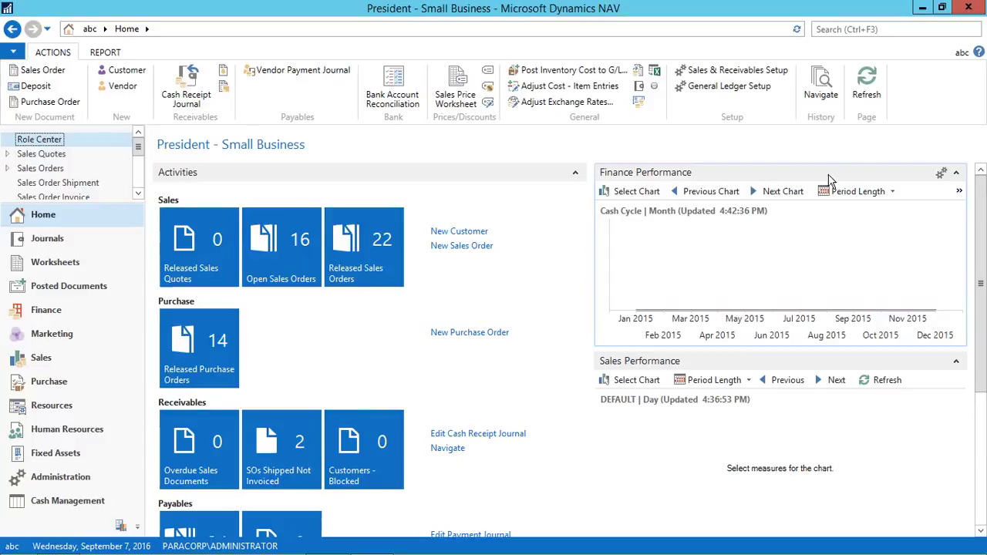
# Step: In User Personalization, assign the President - Small Business profile to the administrator user
pyautogui.click(862, 31)
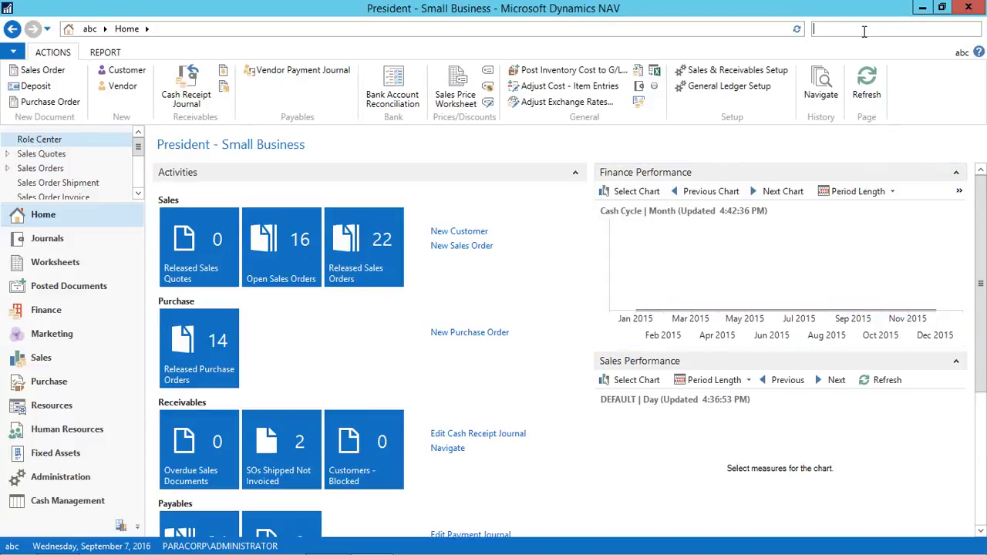
pyautogui.write('user personaliz')
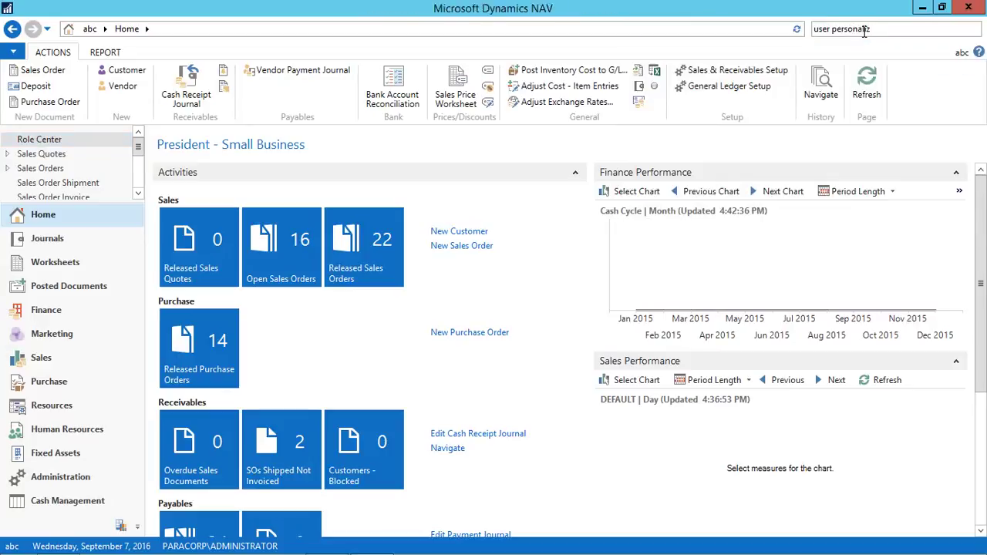
pyautogui.press('Return')
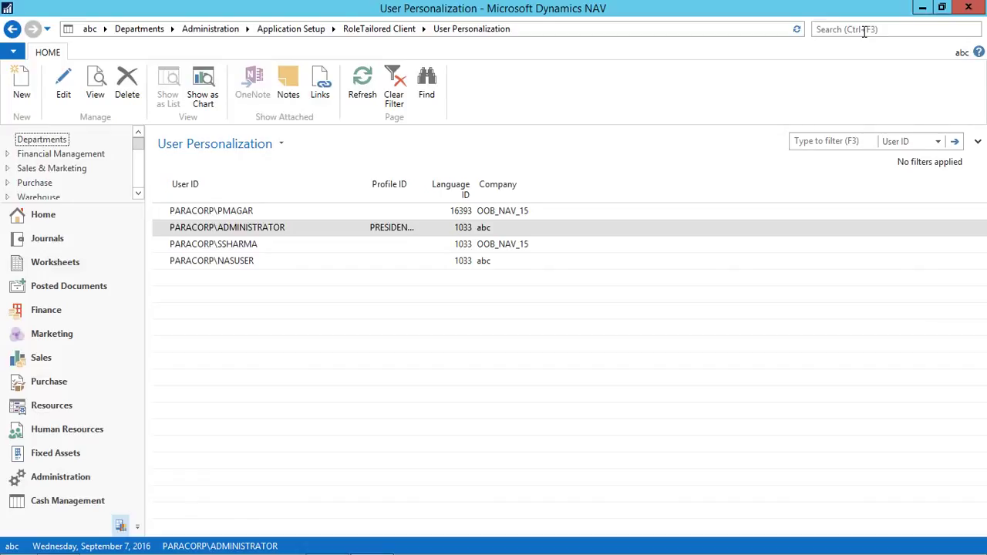
pyautogui.click(65, 86)
pyautogui.click(265, 184)
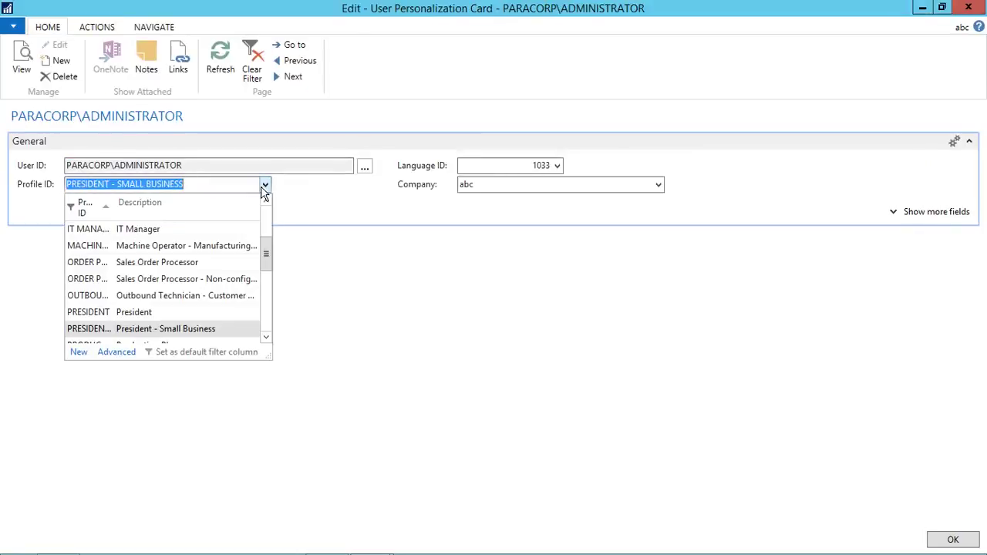
pyautogui.click(190, 330)
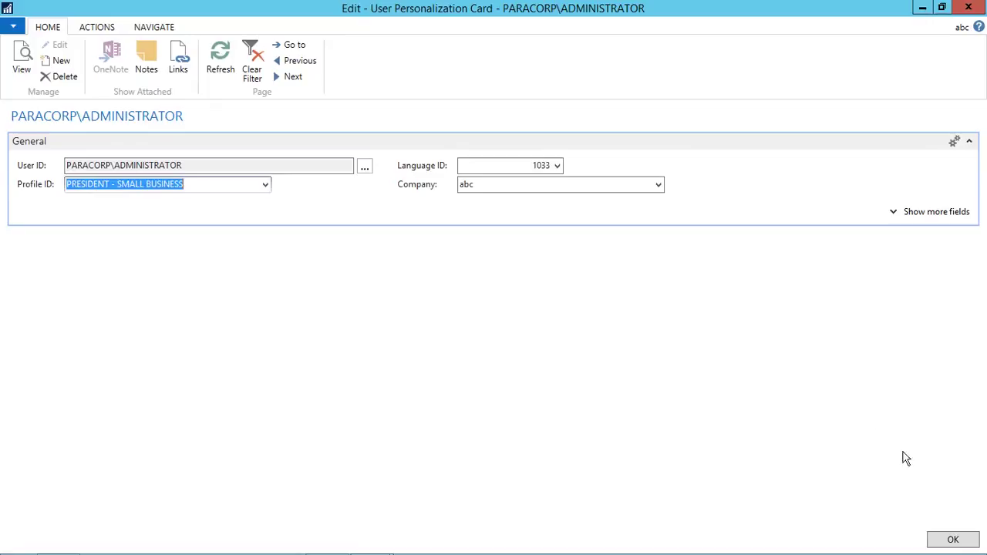
pyautogui.click(952, 540)
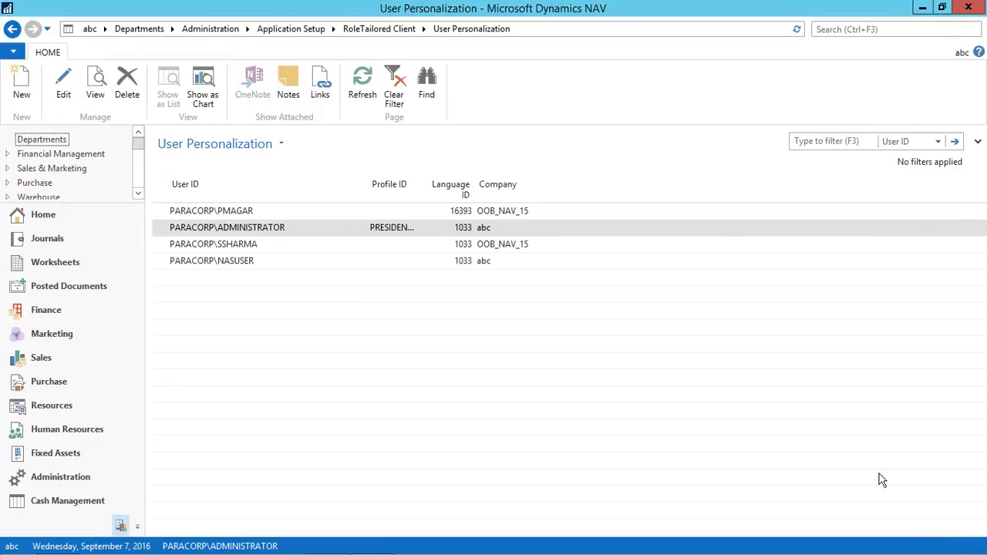
# Step: Go back to the Home role center and choose a new chart for the Finance Performance part
pyautogui.click(104, 29)
pyautogui.click(120, 47)
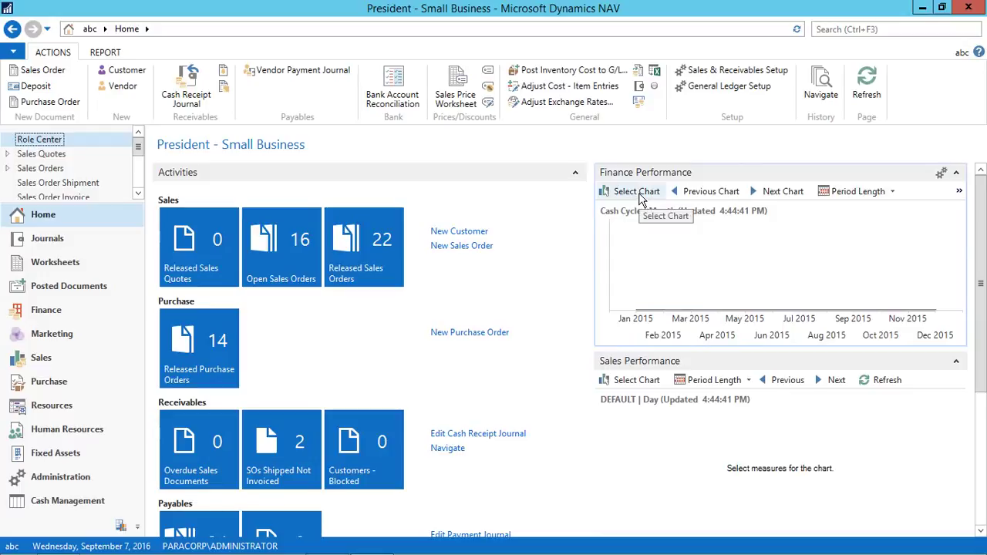
pyautogui.click(637, 191)
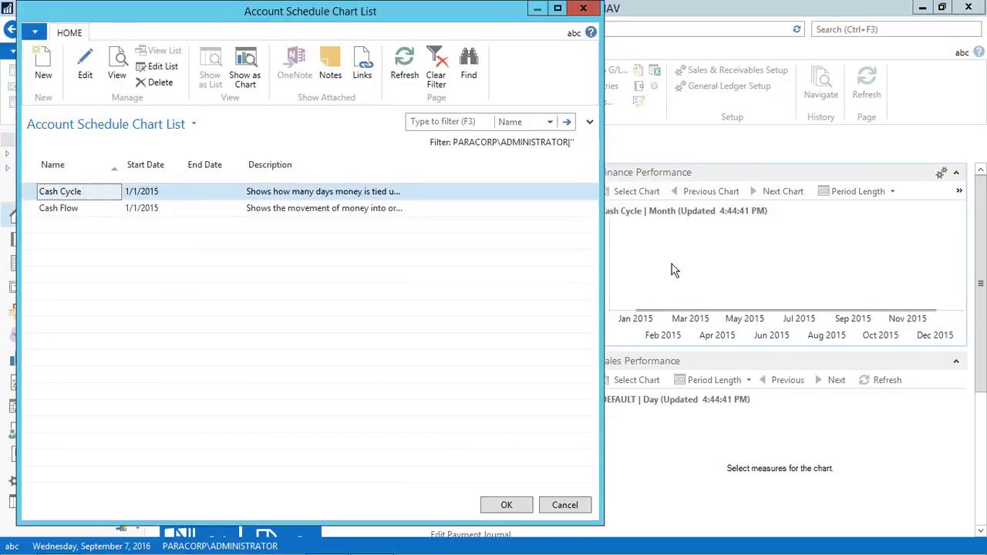
# Step: Create a chart named Monthly Sales with description 'chart that display the monthly sales'
pyautogui.click(43, 66)
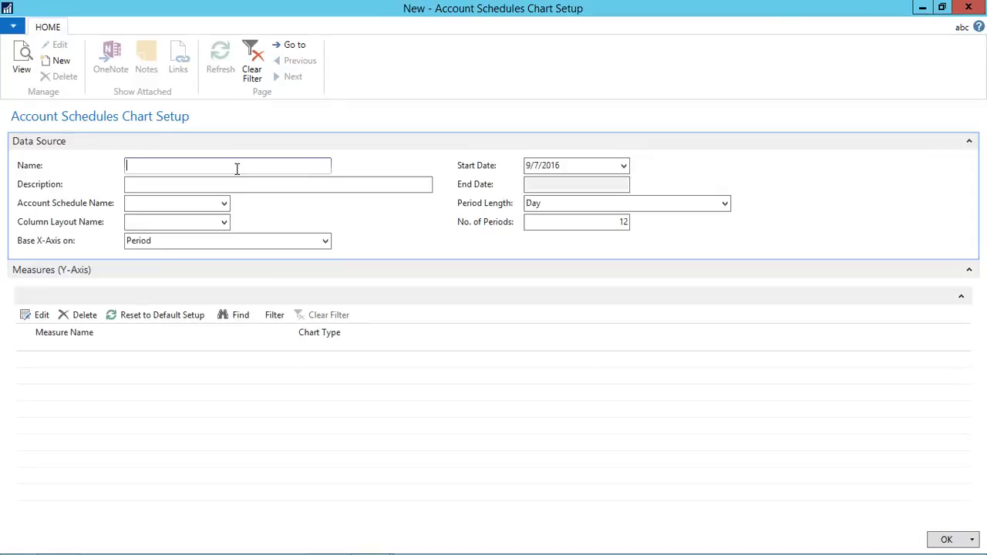
pyautogui.write('Sales_M')
pyautogui.press('Tab')
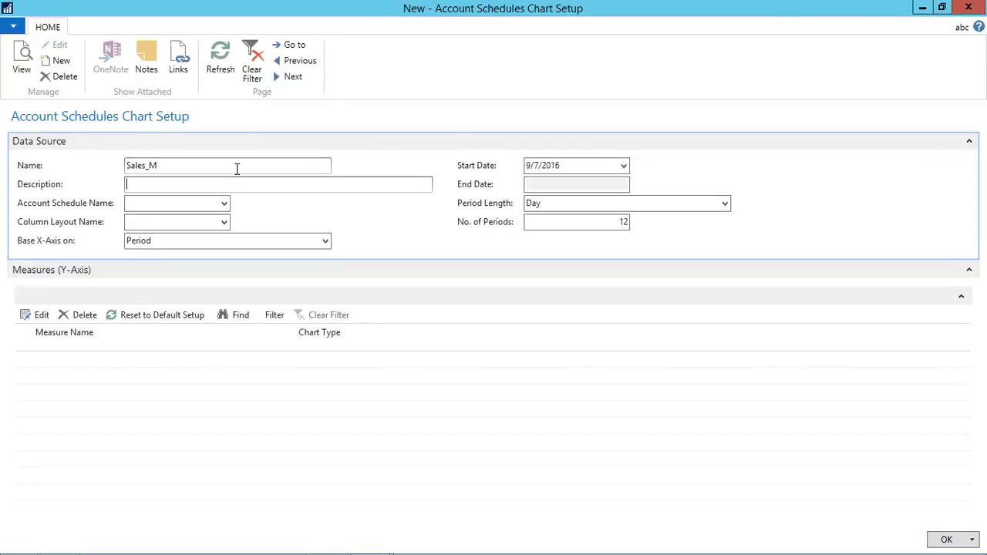
pyautogui.click(236, 169)
pyautogui.press('BackSpace')
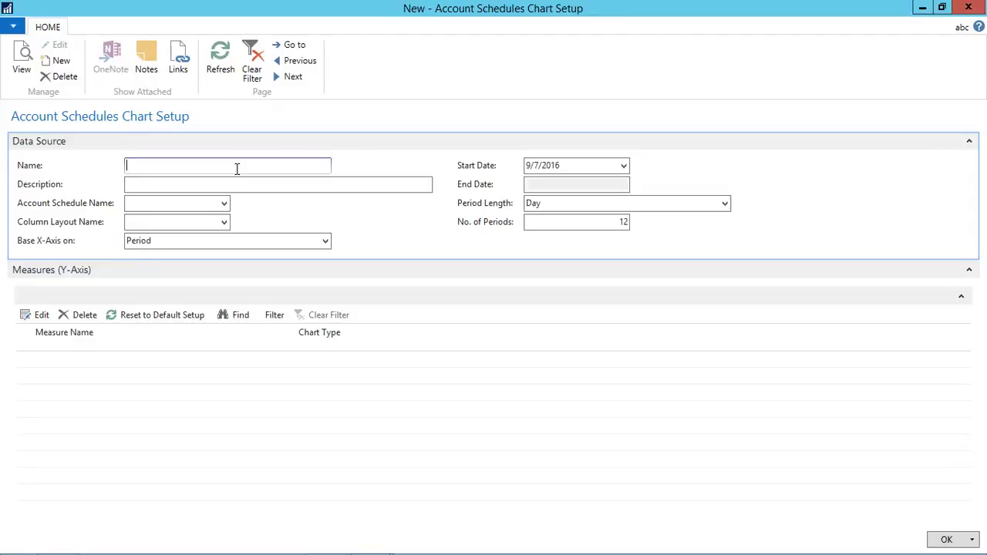
pyautogui.write('Monthly Sales')
pyautogui.press('Tab')
pyautogui.press('Return')
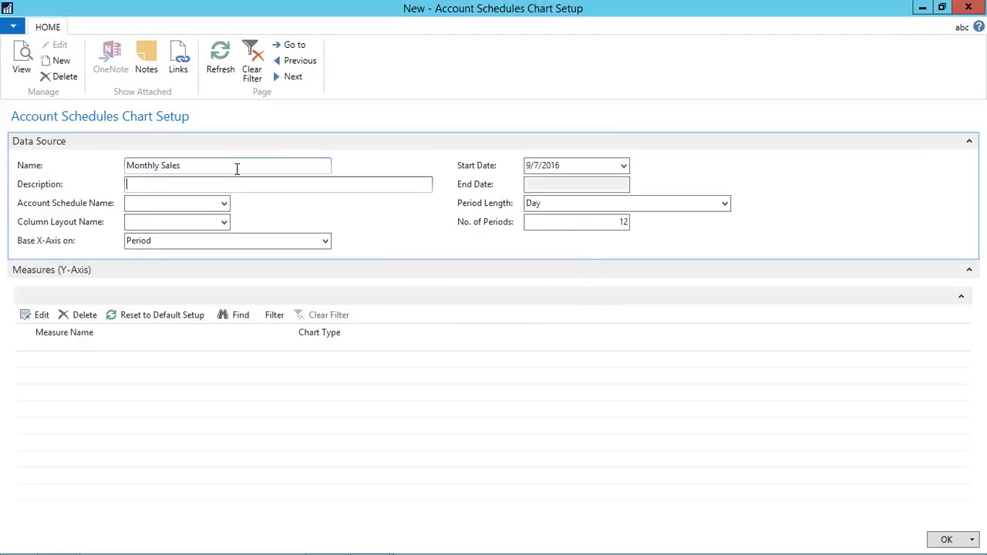
pyautogui.write('chart that display the monthly sales')
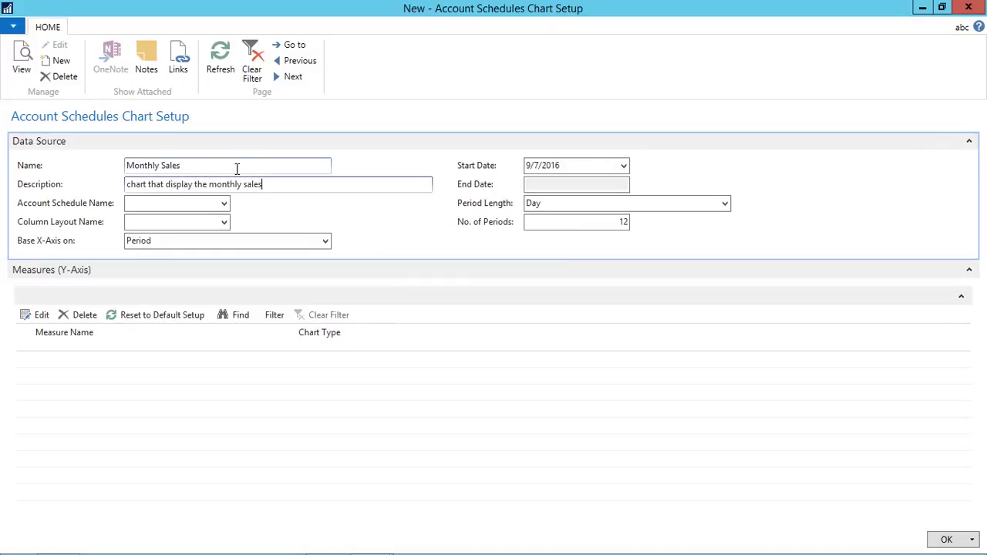
pyautogui.press('Tab')
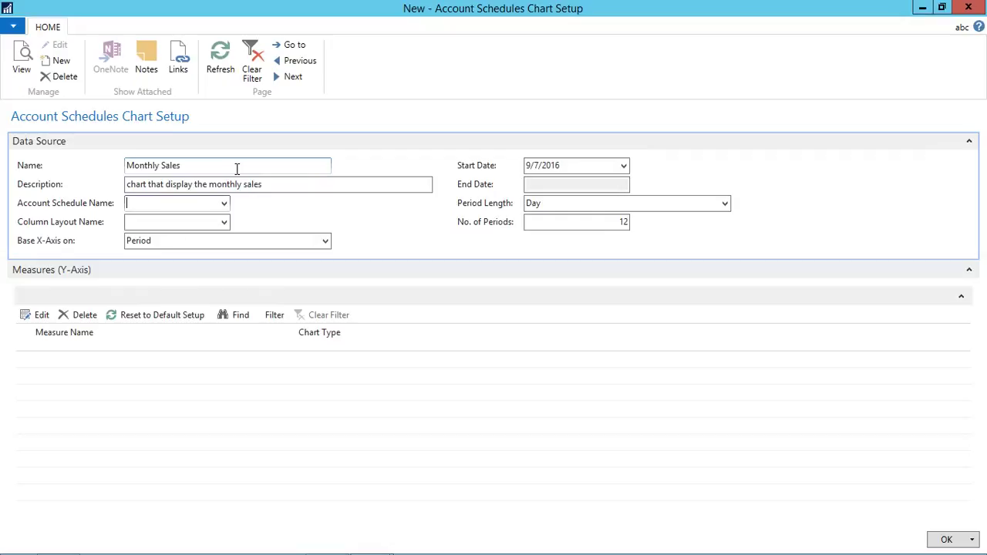
pyautogui.press('F4')
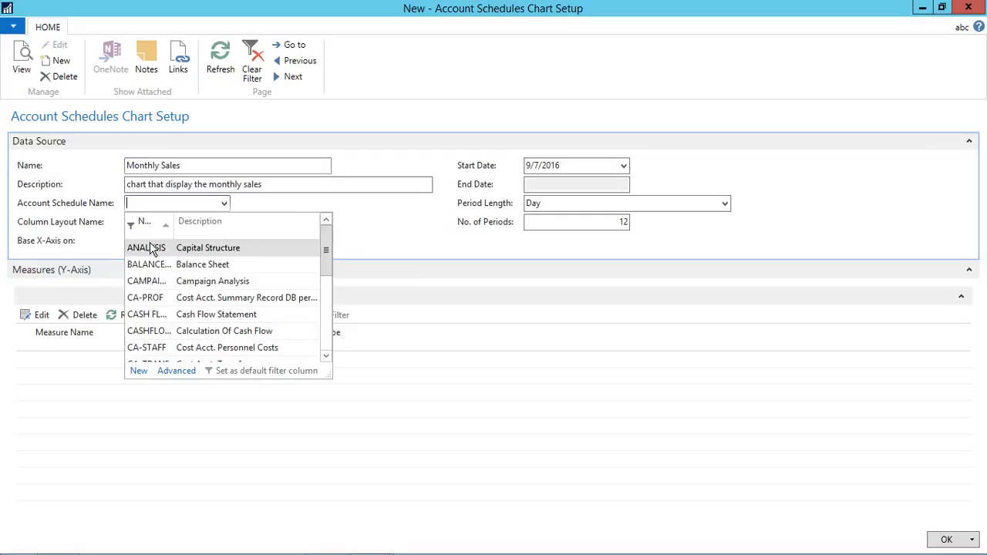
# Step: From the full list, add account schedule SALES_M with description 'monthly sales'
pyautogui.click(137, 371)
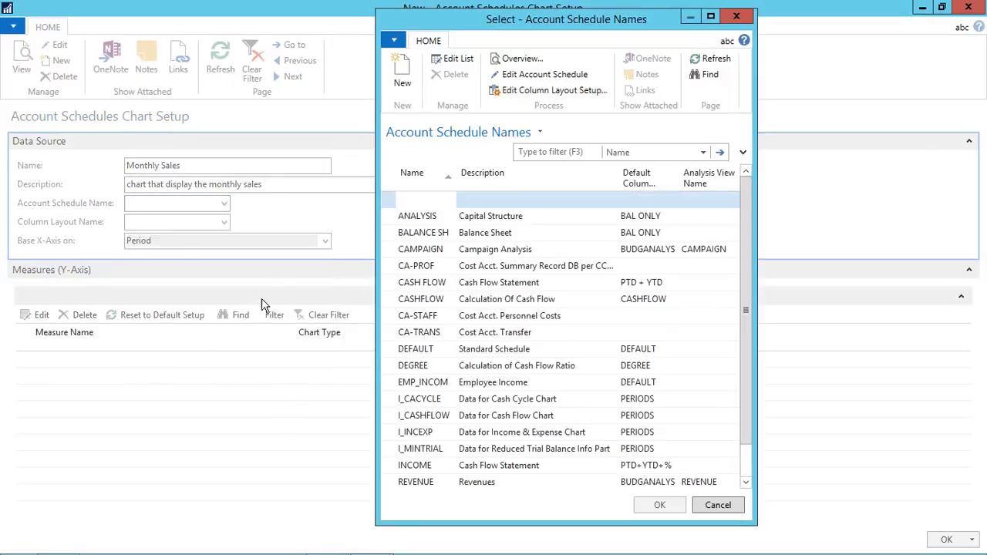
pyautogui.write('Sa')
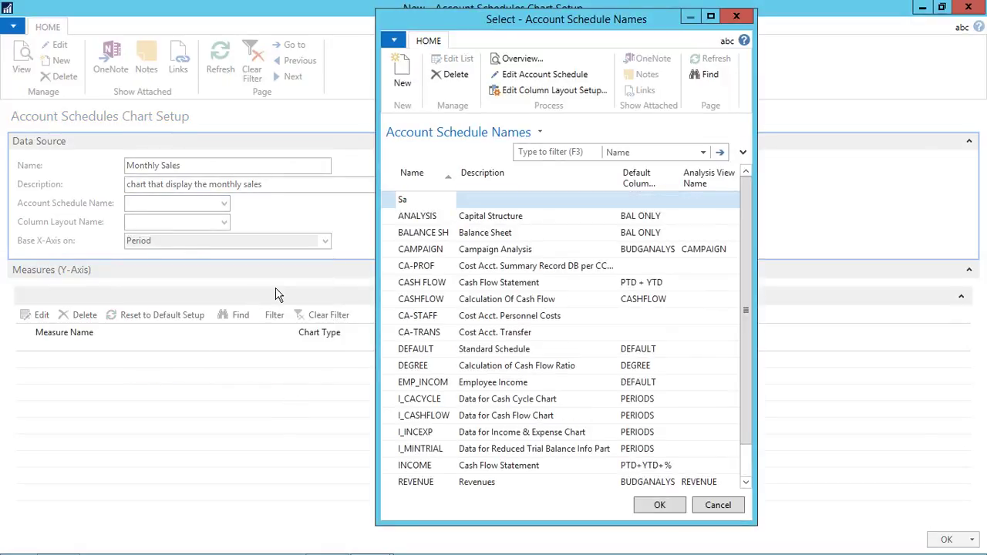
pyautogui.write('les_M')
pyautogui.press('Tab')
pyautogui.write('mo n')
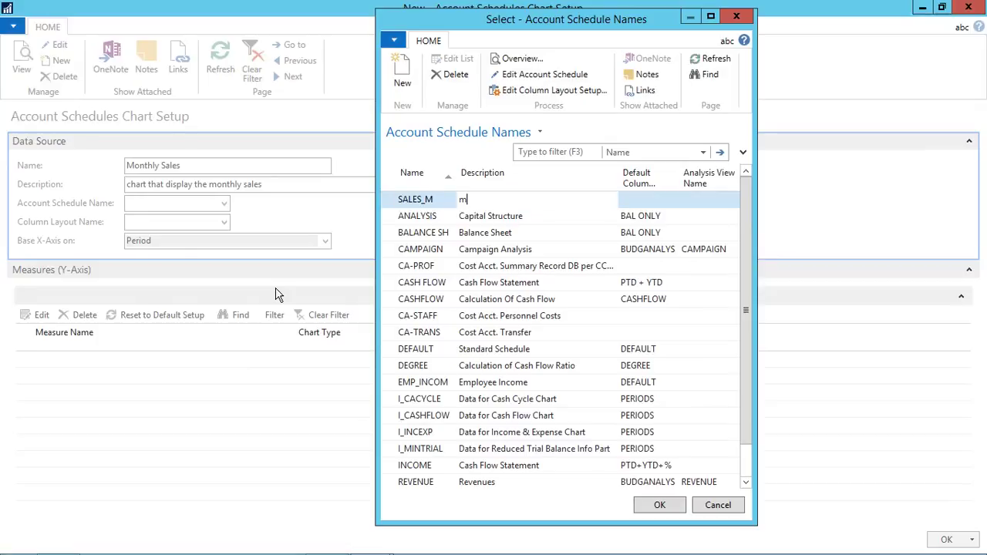
pyautogui.press('BackSpace')
pyautogui.press('BackSpace')
pyautogui.write('nthly sales')
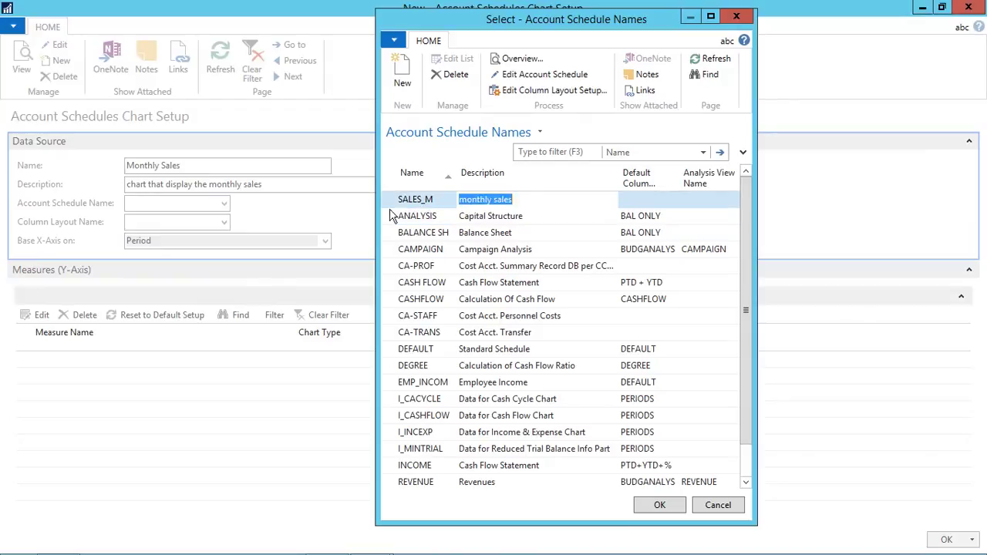
# Step: Open the SALES_M schedule rows and list G/L accounts filtered on 'sales'
pyautogui.click(561, 73)
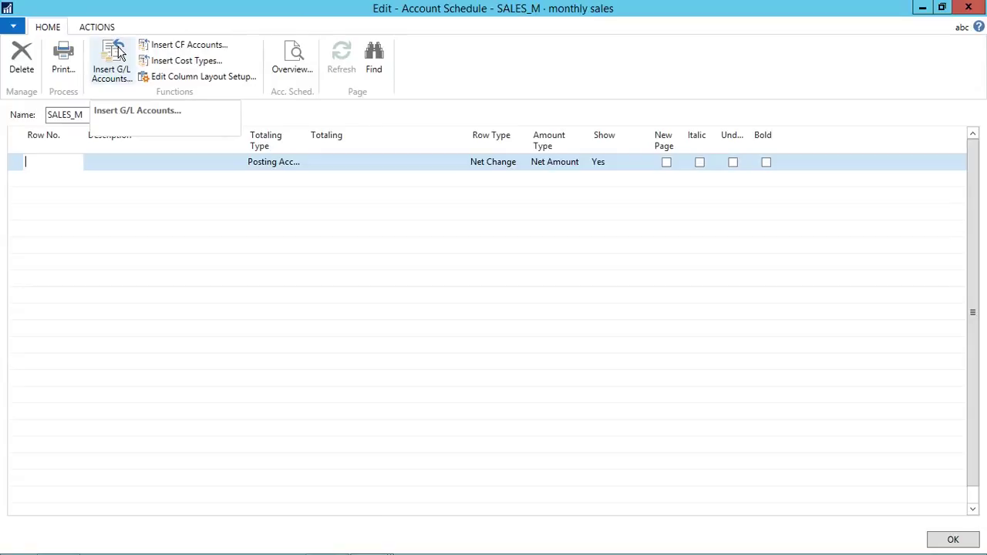
pyautogui.click(119, 54)
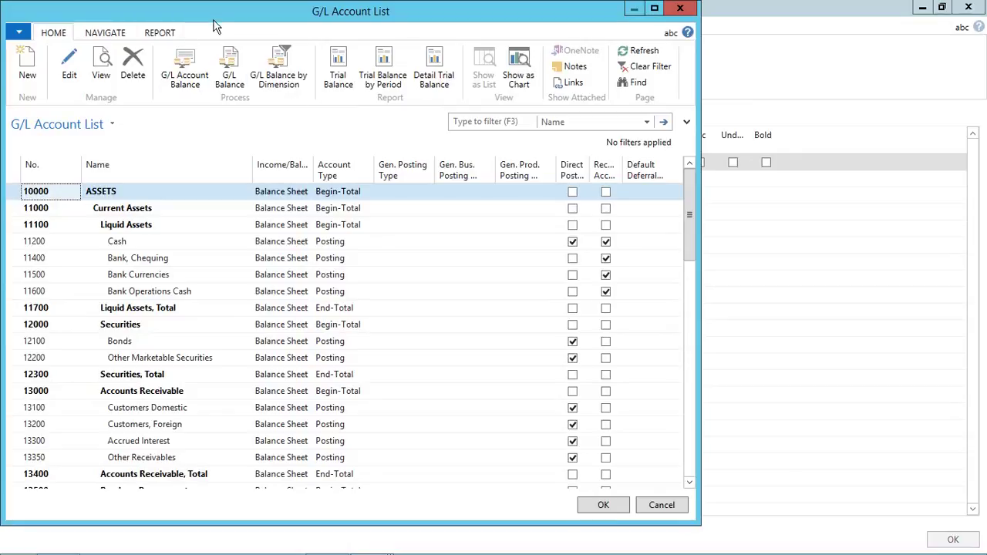
pyautogui.moveTo(211, 11); pyautogui.dragTo(308, 133)
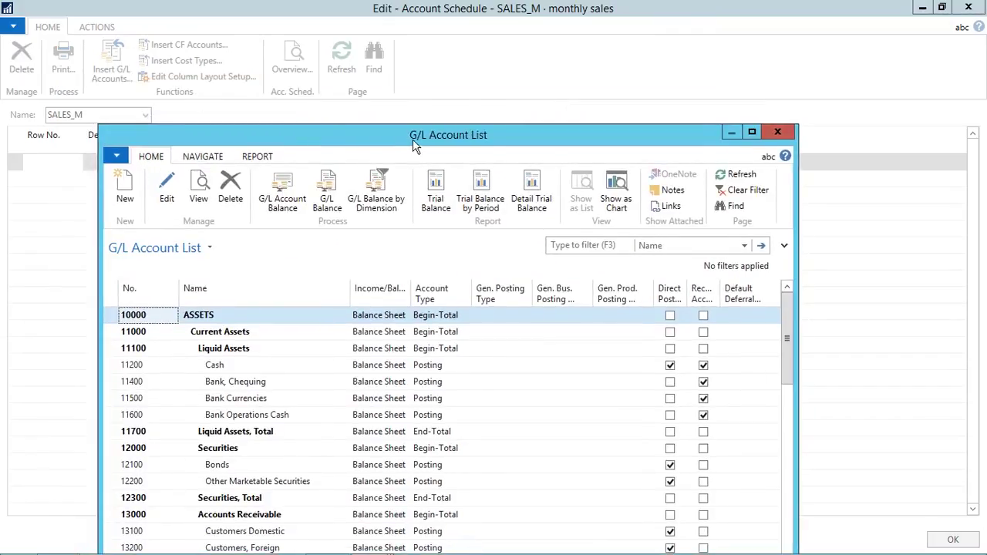
pyautogui.moveTo(412, 136); pyautogui.dragTo(390, 83)
pyautogui.doubleClick(390, 84)
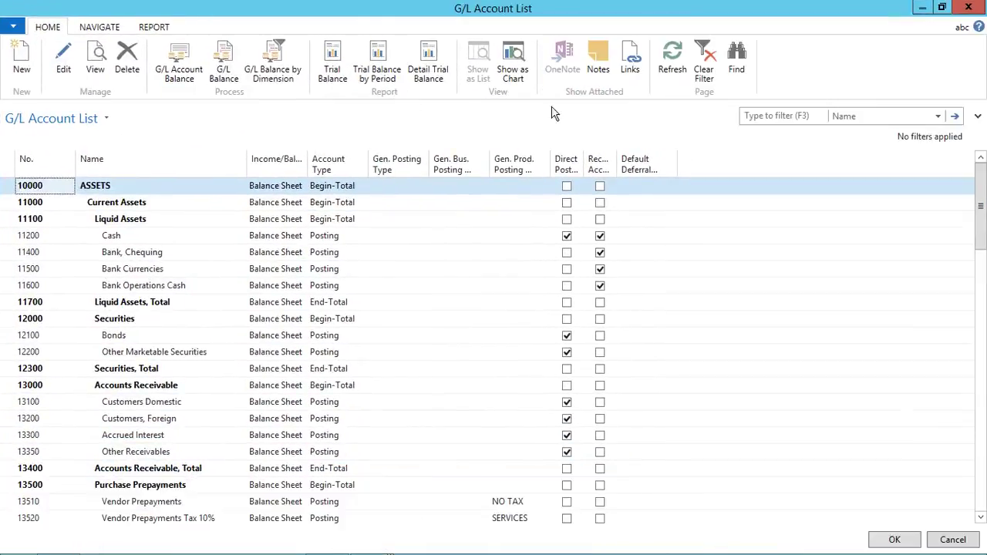
pyautogui.click(784, 113)
pyautogui.write('sales')
pyautogui.press('Return')
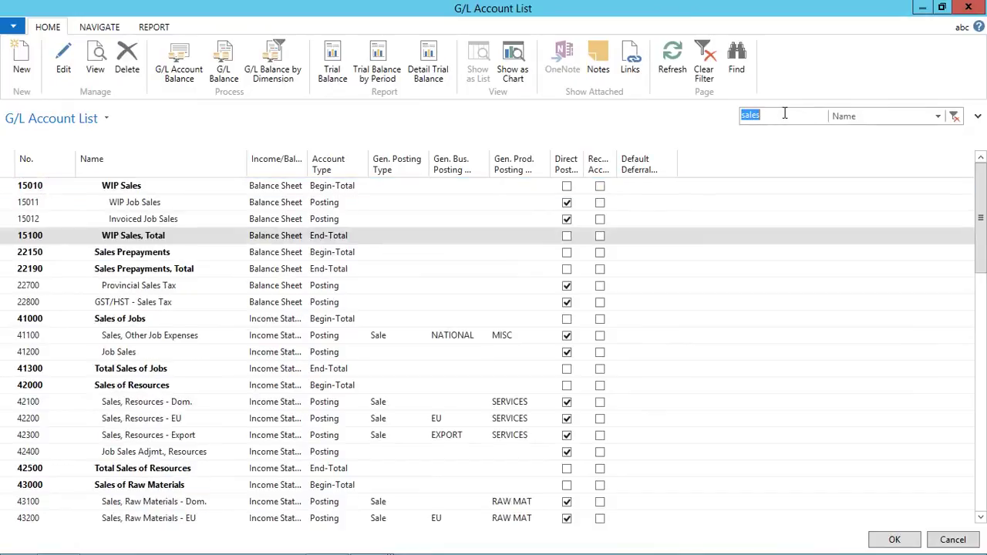
pyautogui.scroll(-4, 152, 342)
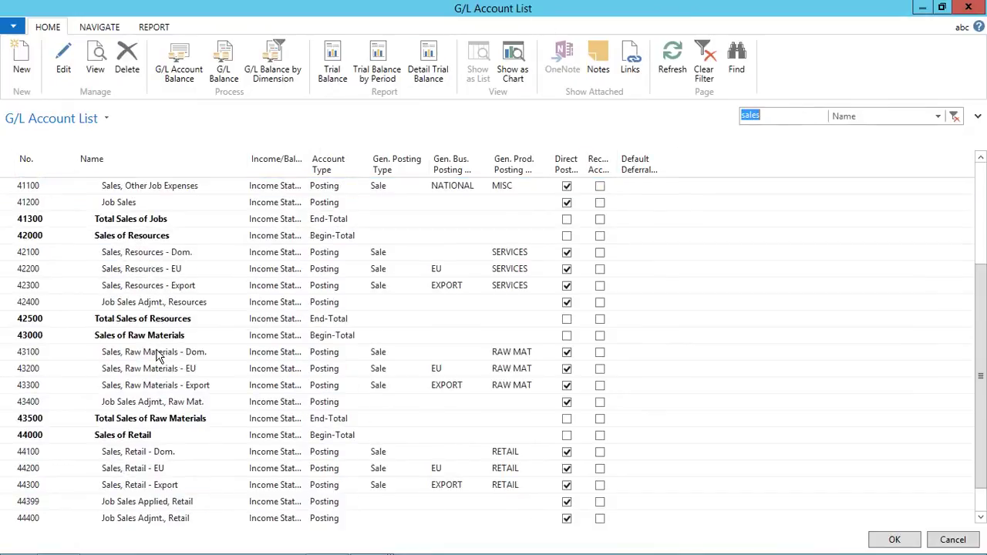
# Step: Insert accounts 43100, 43200, 43300 and total 43500 as schedule rows
pyautogui.click(158, 352)
pyautogui.keyDown('ctrl'); pyautogui.click(160, 368); pyautogui.keyUp('ctrl')
pyautogui.keyDown('ctrl'); pyautogui.click(157, 401); pyautogui.keyUp('ctrl')
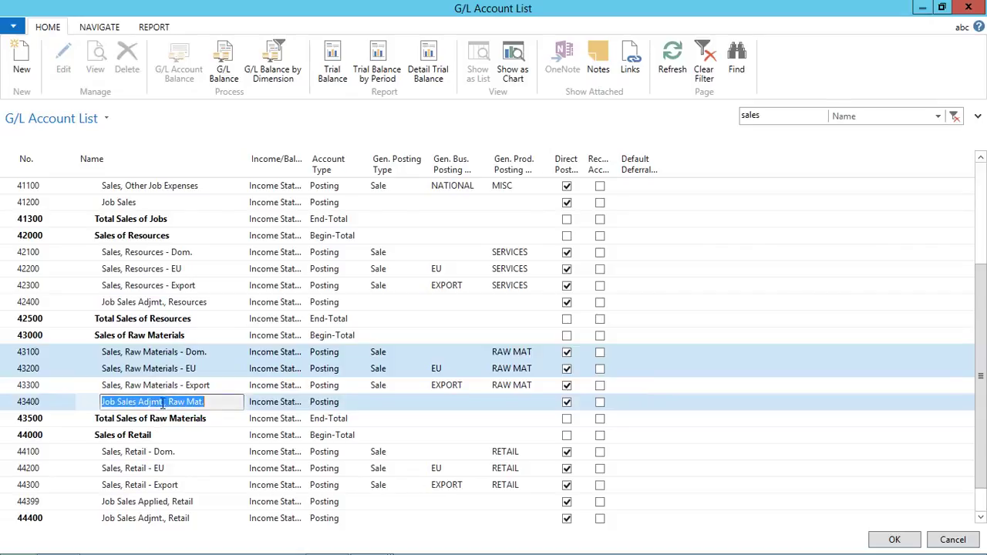
pyautogui.click(171, 401)
pyautogui.click(187, 353)
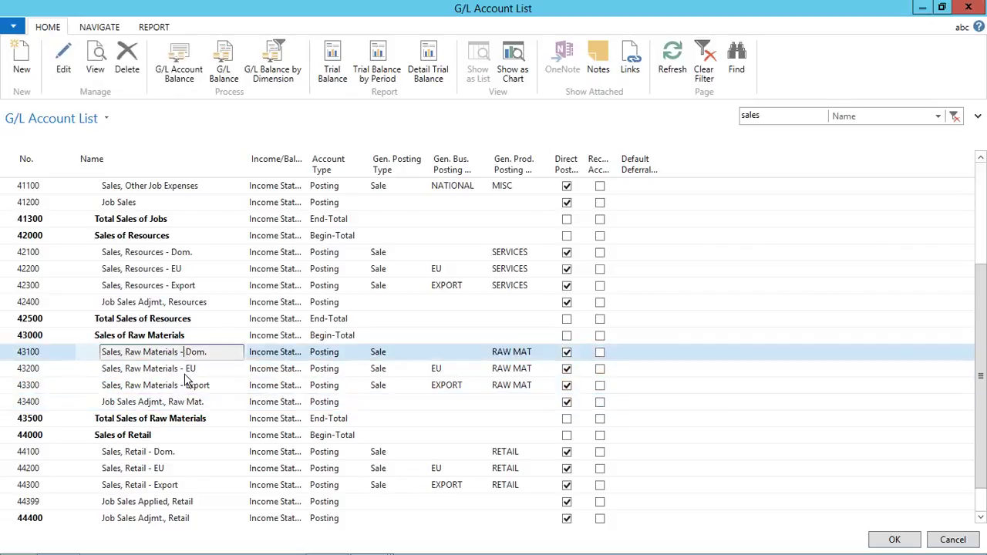
pyautogui.keyDown('ctrl'); pyautogui.click(188, 370); pyautogui.keyUp('ctrl')
pyautogui.keyDown('ctrl'); pyautogui.click(188, 386); pyautogui.keyUp('ctrl')
pyautogui.keyDown('ctrl'); pyautogui.click(185, 418); pyautogui.keyUp('ctrl')
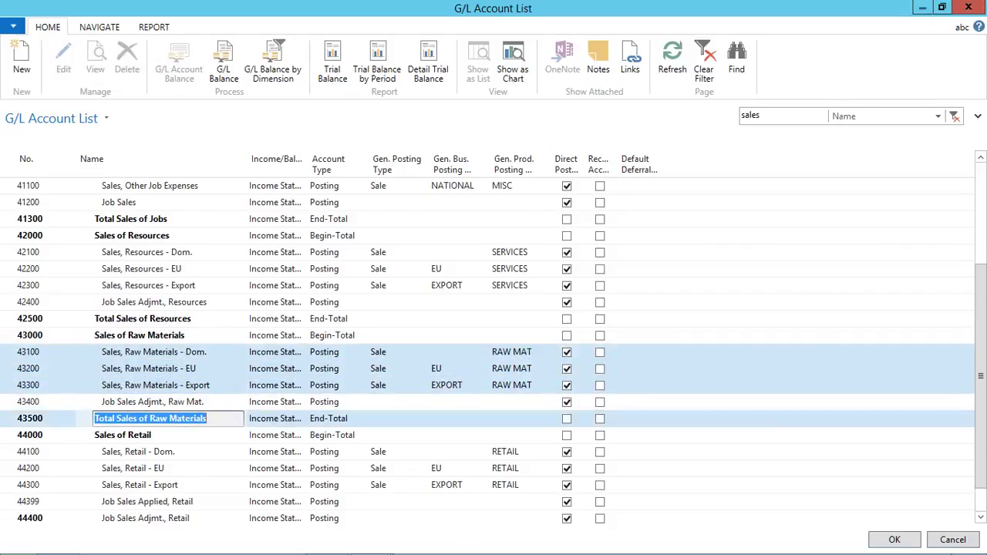
pyautogui.click(894, 539)
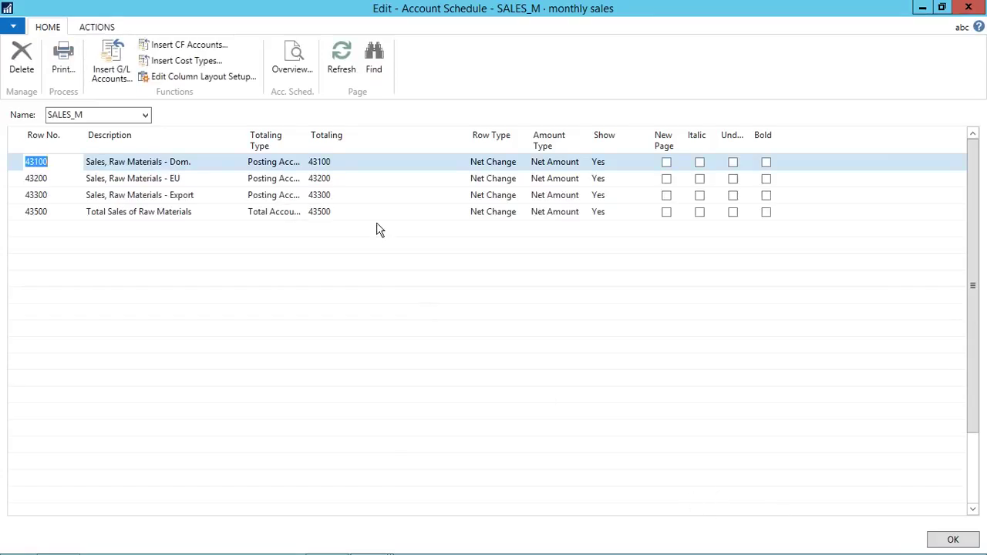
# Step: Use SALES_M as the chart's account schedule and create column layout SALES_M, 'monthly sales'
pyautogui.click(942, 541)
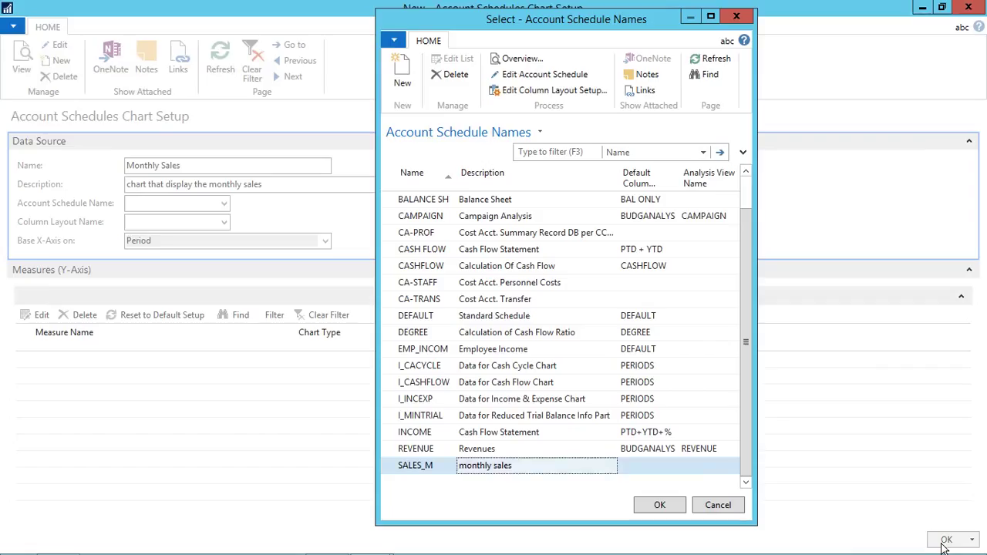
pyautogui.click(671, 511)
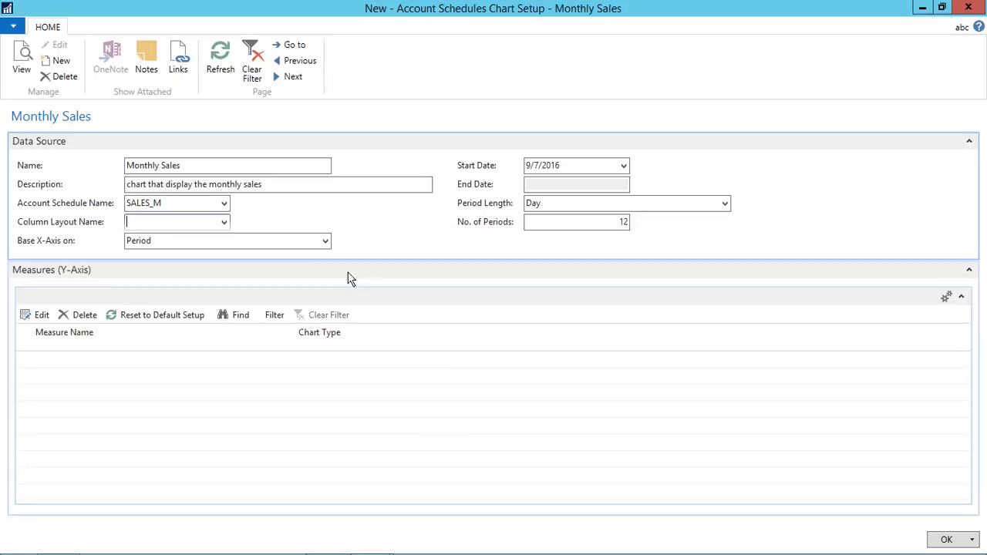
pyautogui.click(223, 222)
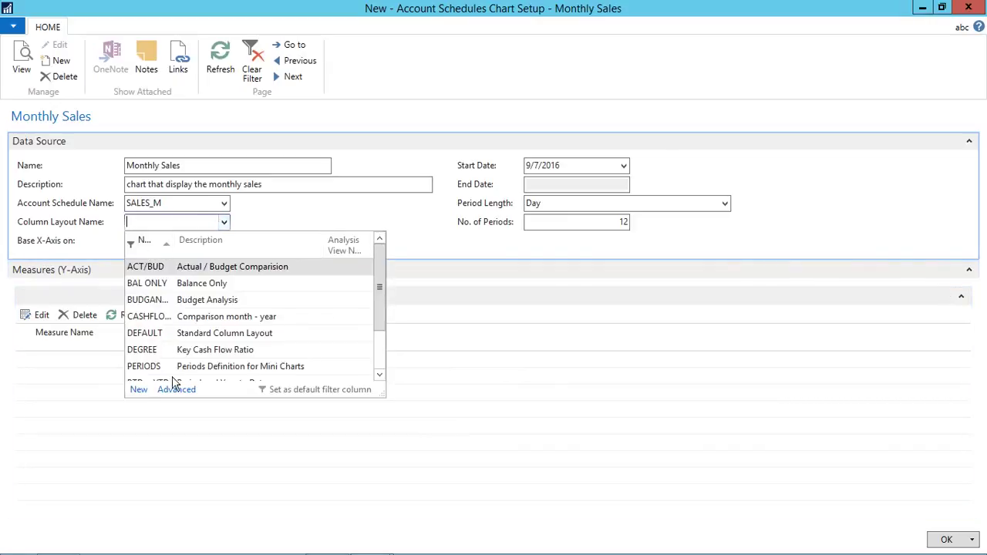
pyautogui.click(138, 390)
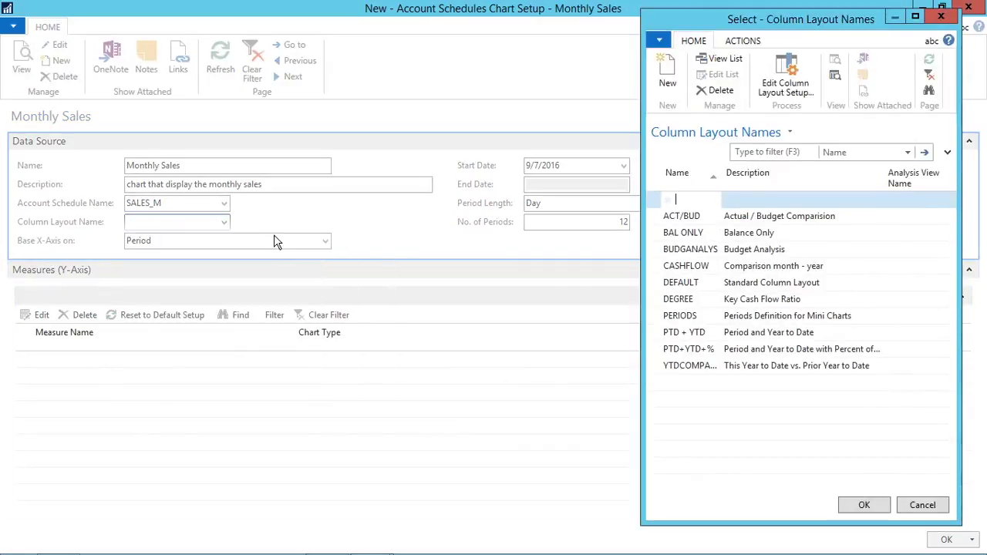
pyautogui.write('Sales_M')
pyautogui.press('Tab')
pyautogui.write('monthl')
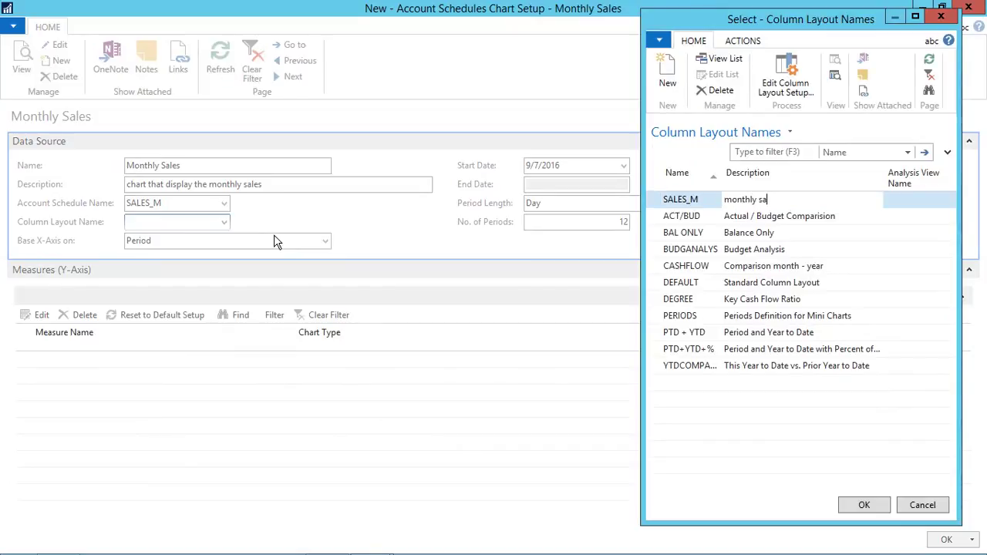
pyautogui.hotkey('shift', 'Home')
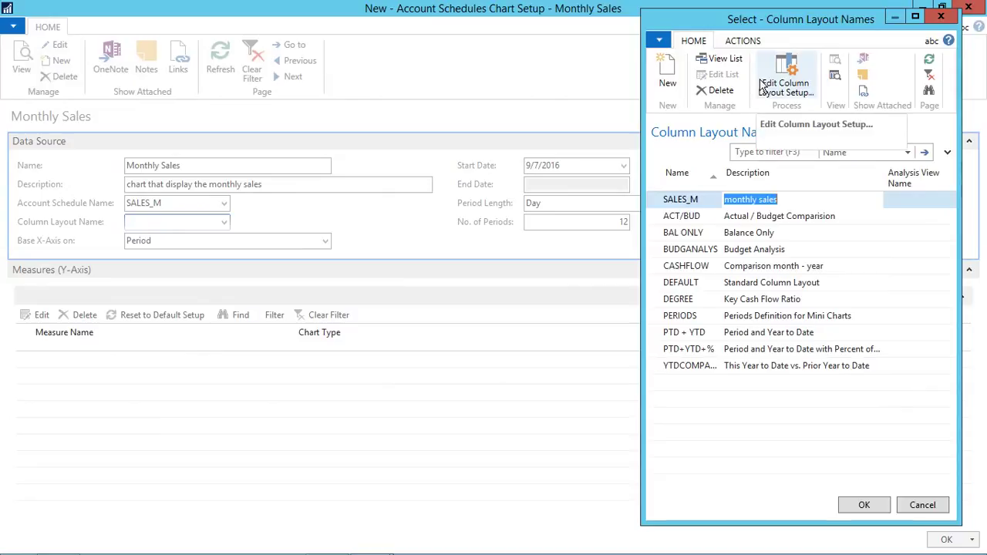
# Step: Add columns Net change Debit, Net change Credit, Balance at date Debit and Balance at date Credit
pyautogui.click(786, 77)
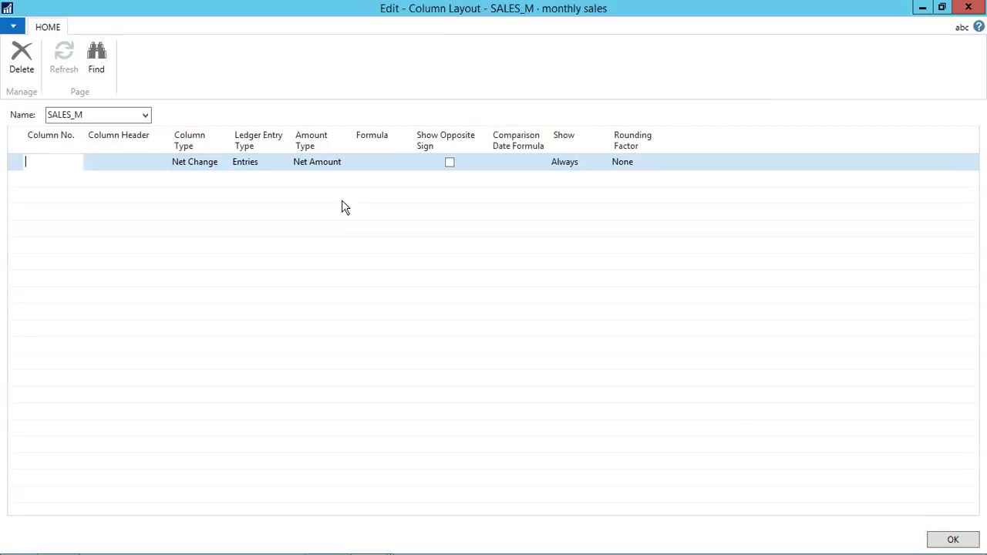
pyautogui.click(102, 166)
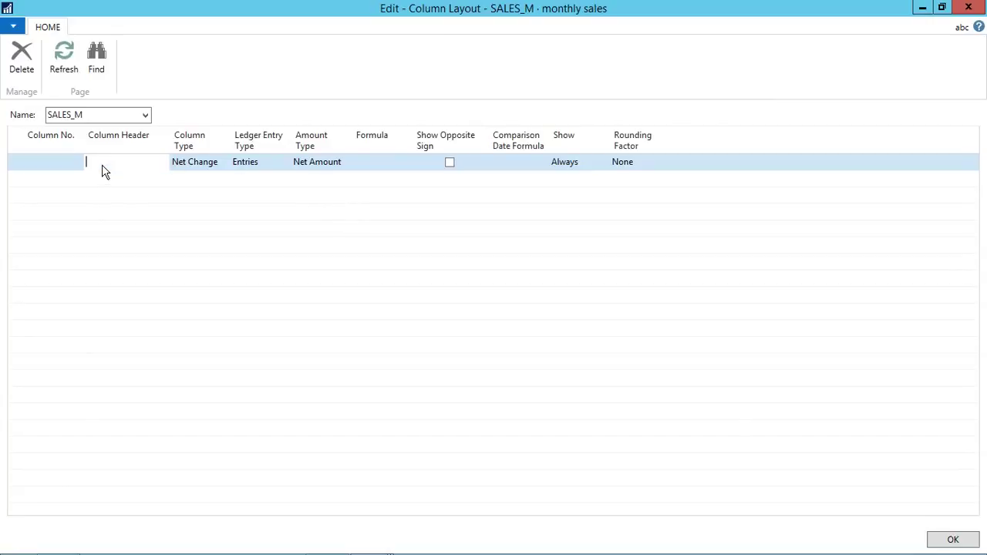
pyautogui.write('Net change Debit')
pyautogui.press('Down')
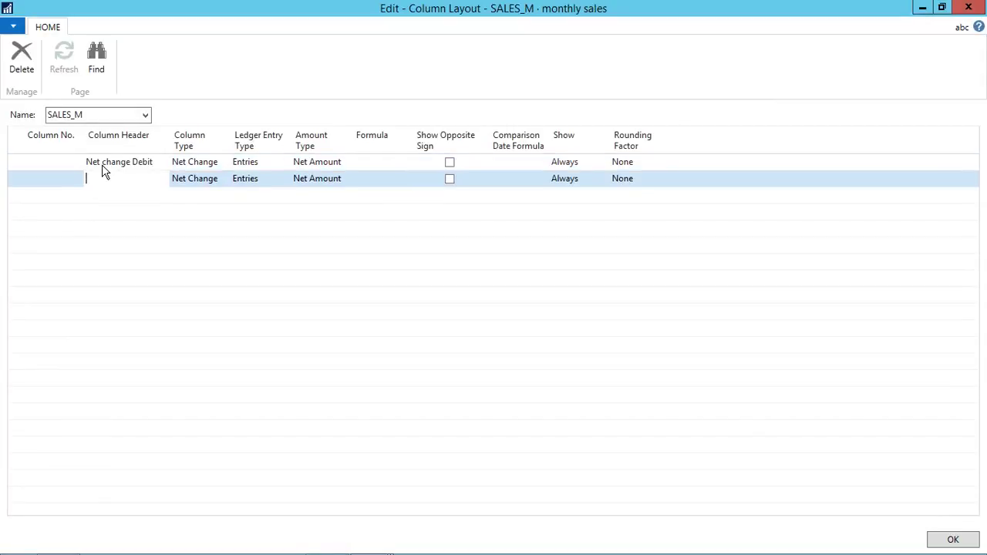
pyautogui.write('Net change Credit')
pyautogui.press('Down')
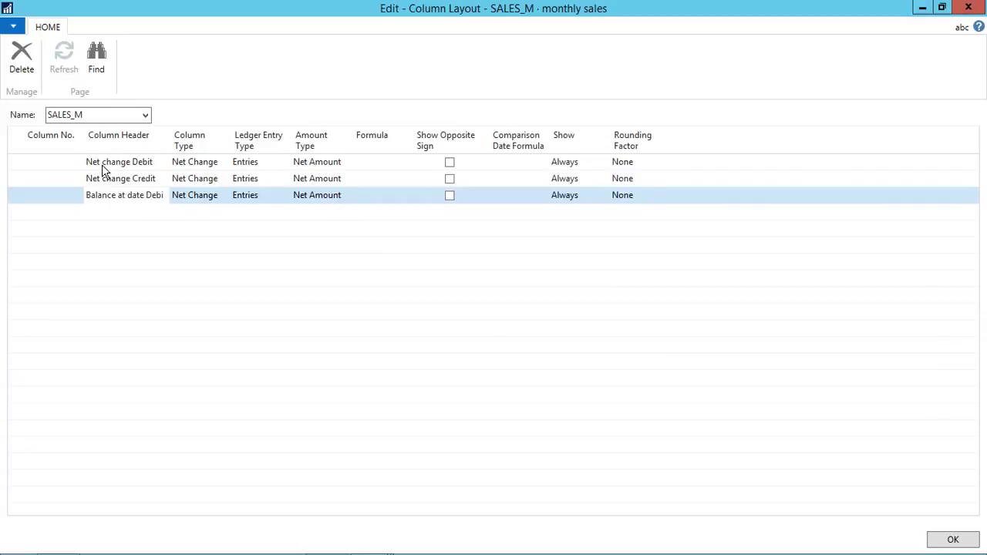
pyautogui.press('Down')
pyautogui.write('Balance at da')
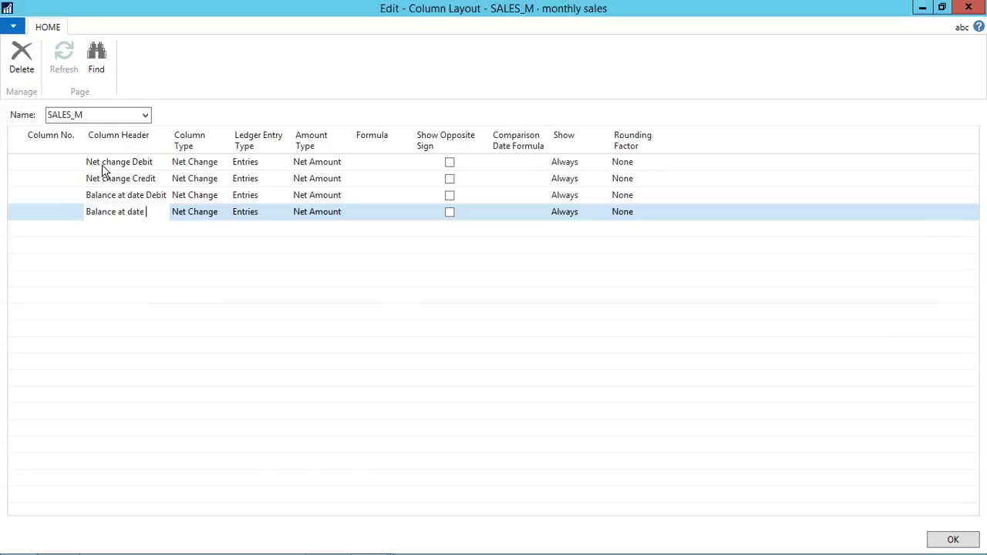
pyautogui.write('te Credit')
pyautogui.press('Up')
pyautogui.press('Down')
pyautogui.press('Tab')
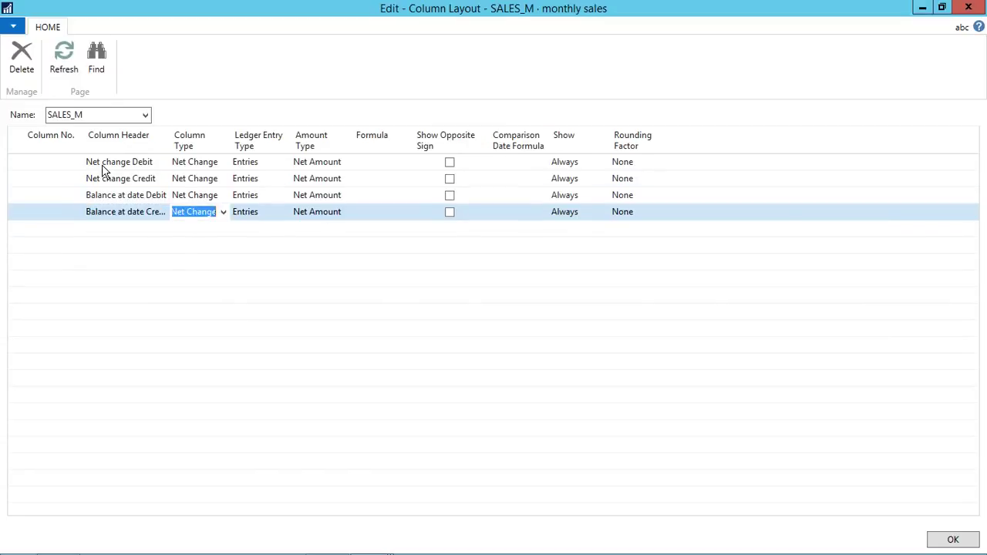
pyautogui.press('Up')
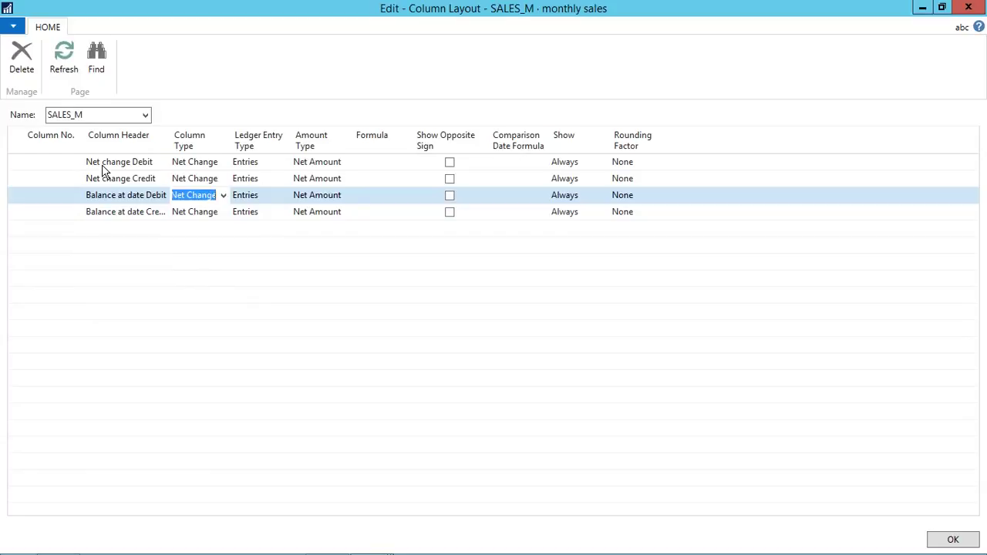
# Step: Set both Balance at date columns to column type Balance at Date
pyautogui.hotkey('alt', 'Down')
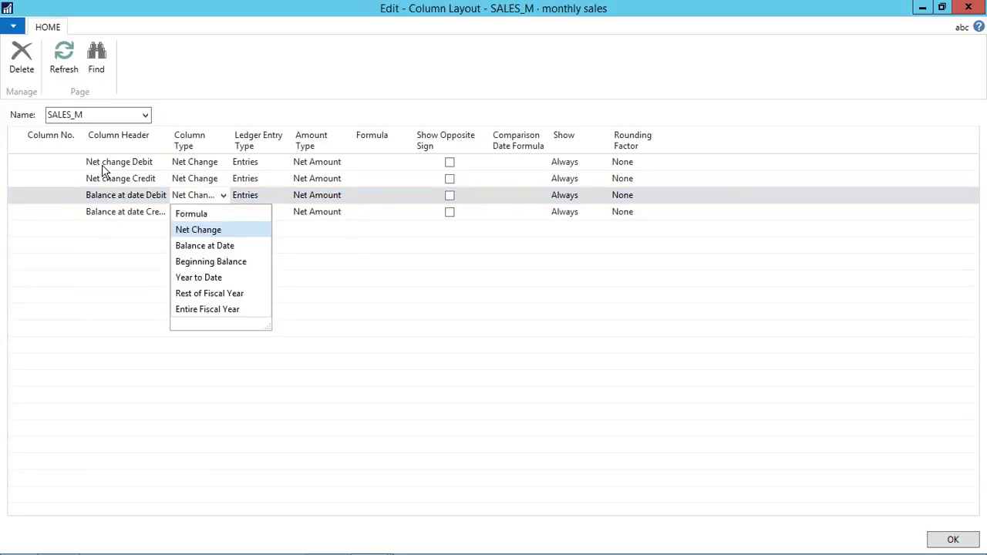
pyautogui.press('Down')
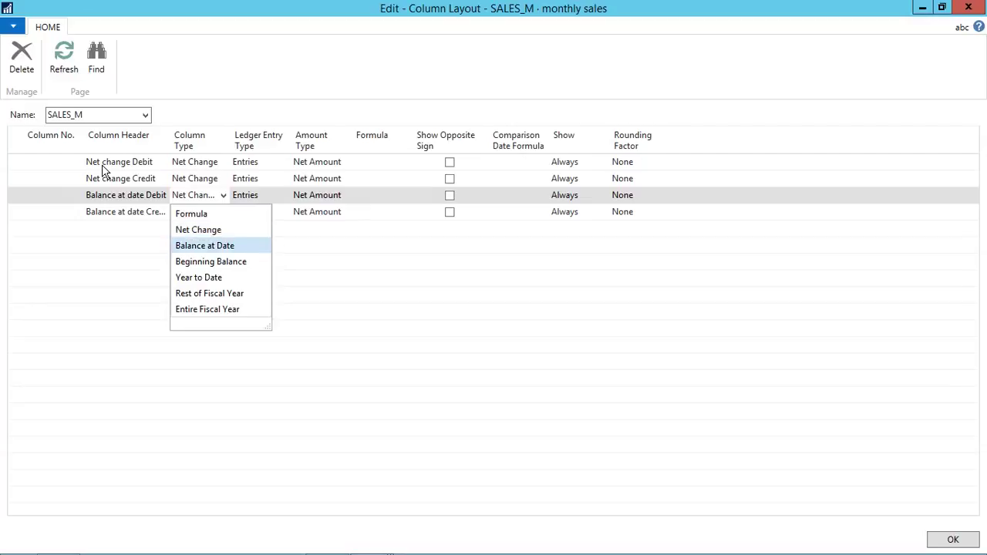
pyautogui.press('Down')
pyautogui.press('Up')
pyautogui.press('Return')
pyautogui.press('Down')
pyautogui.hotkey('alt', 'Down')
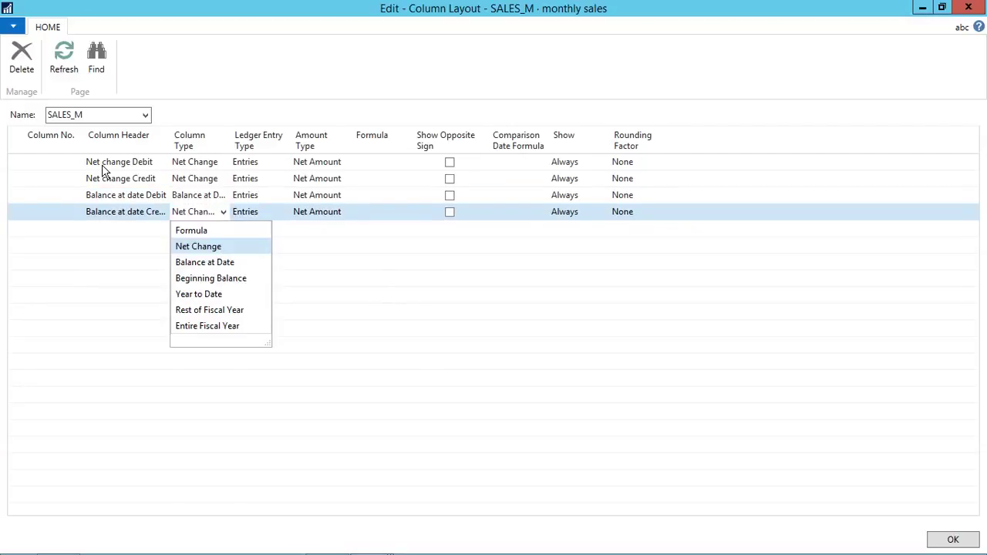
pyautogui.press('Down')
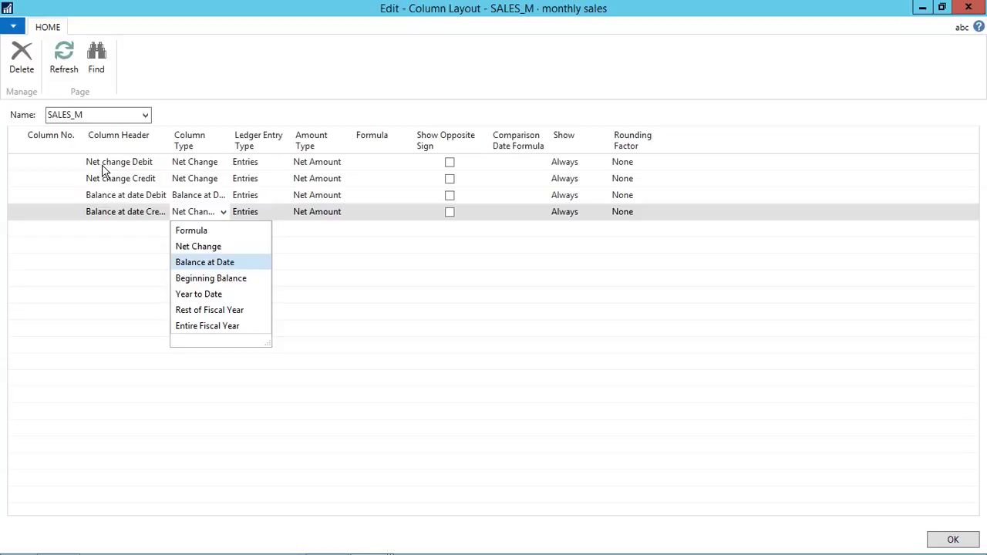
pyautogui.press('Return')
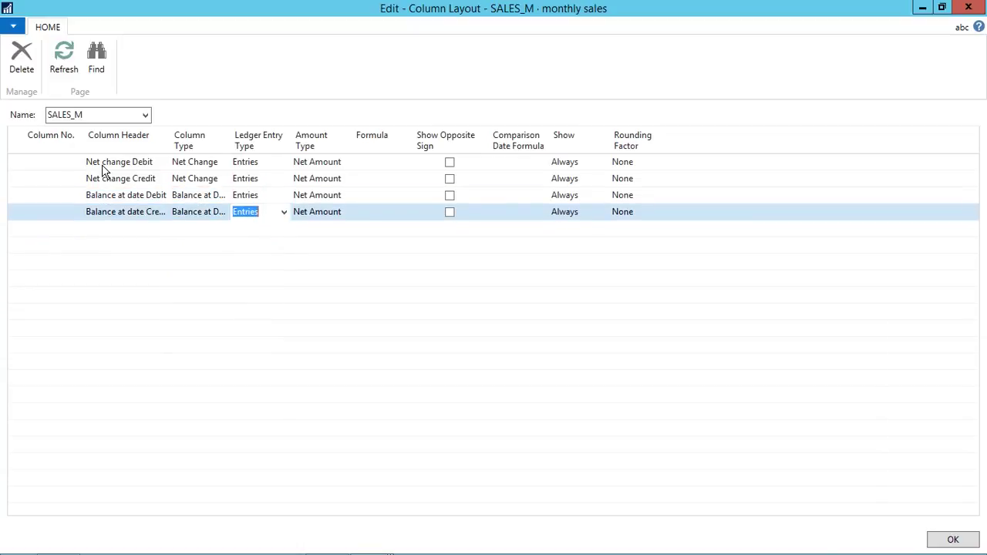
# Step: Show debit columns when positive and credit columns when negative, with opposite sign for credits
pyautogui.click(588, 162)
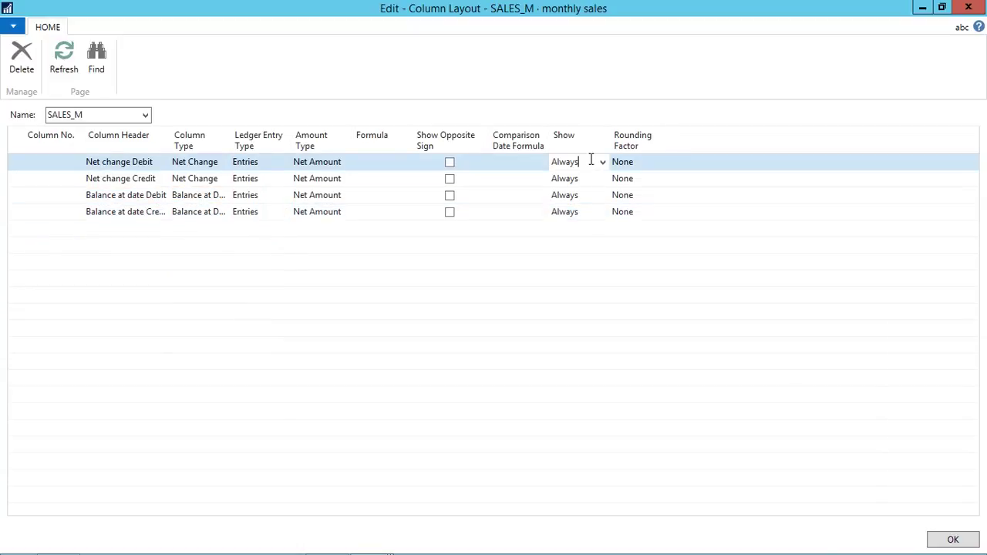
pyautogui.click(603, 161)
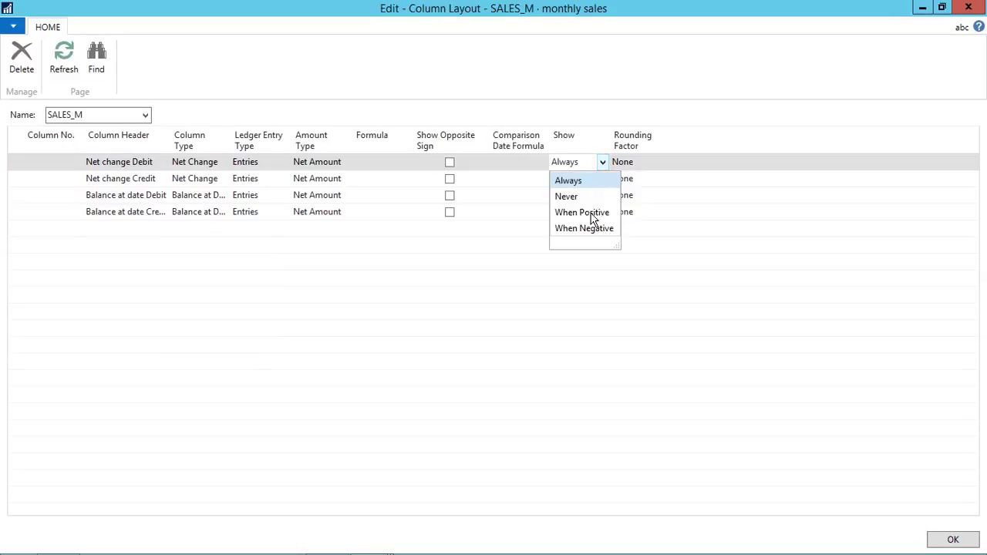
pyautogui.click(590, 212)
pyautogui.click(595, 196)
pyautogui.click(602, 196)
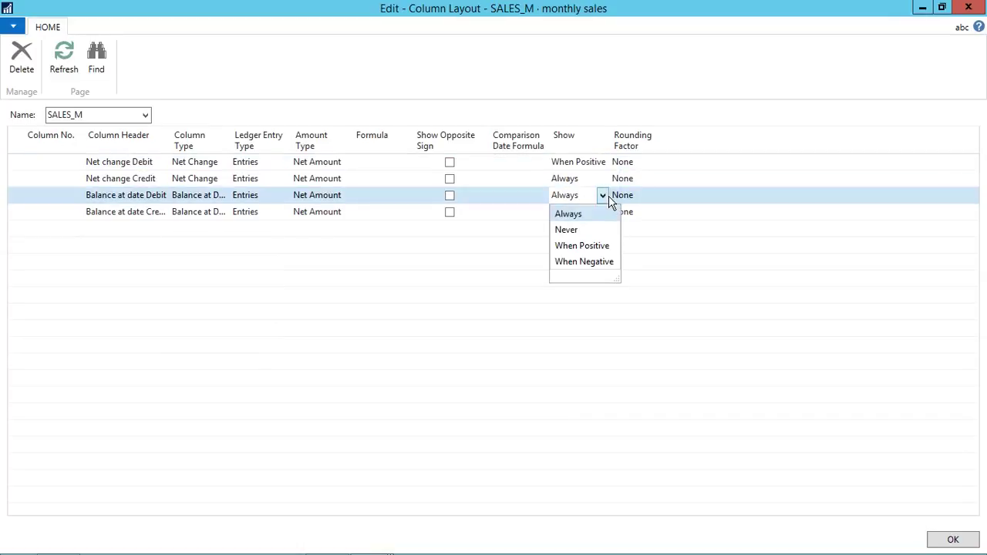
pyautogui.click(591, 246)
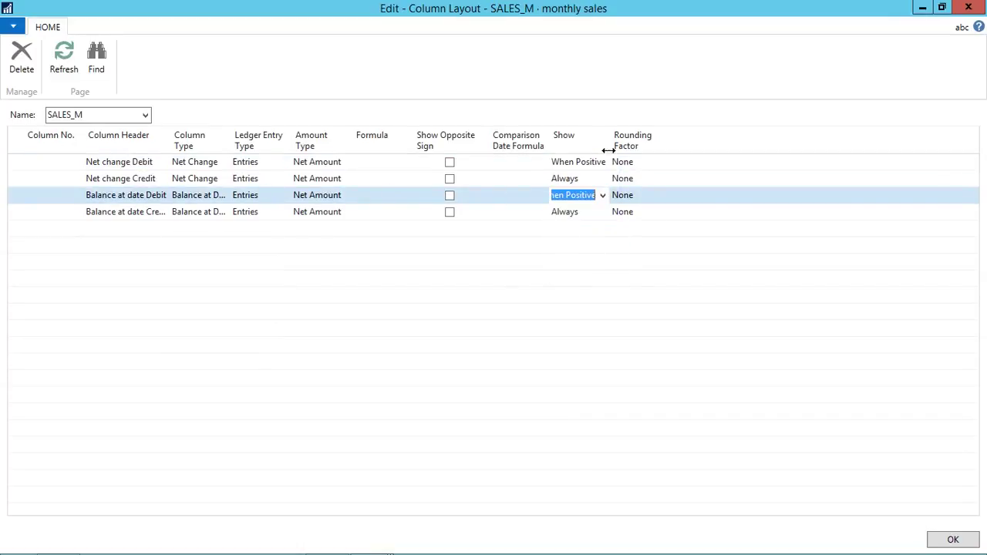
pyautogui.moveTo(633, 145); pyautogui.dragTo(666, 136)
pyautogui.click(654, 179)
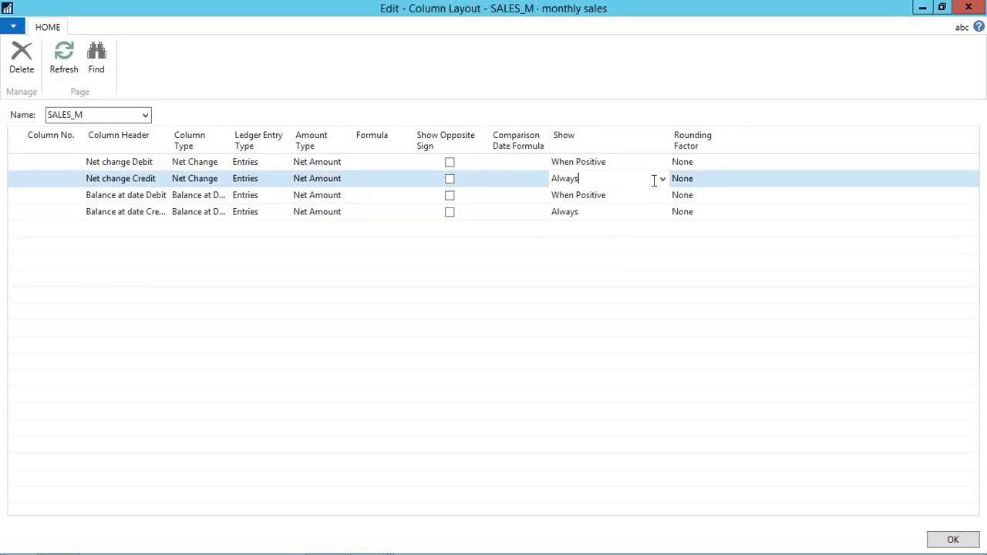
pyautogui.click(662, 179)
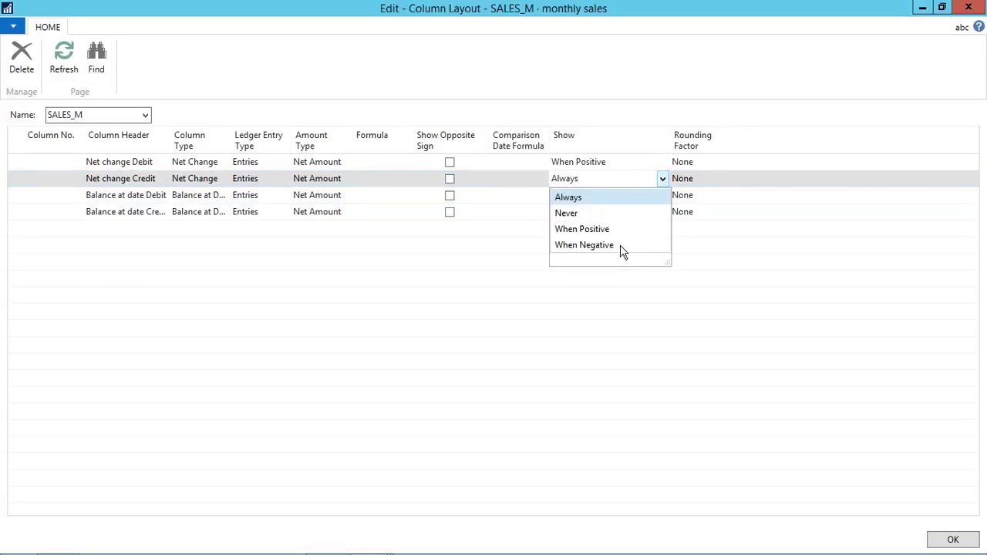
pyautogui.click(621, 245)
pyautogui.click(646, 212)
pyautogui.click(663, 212)
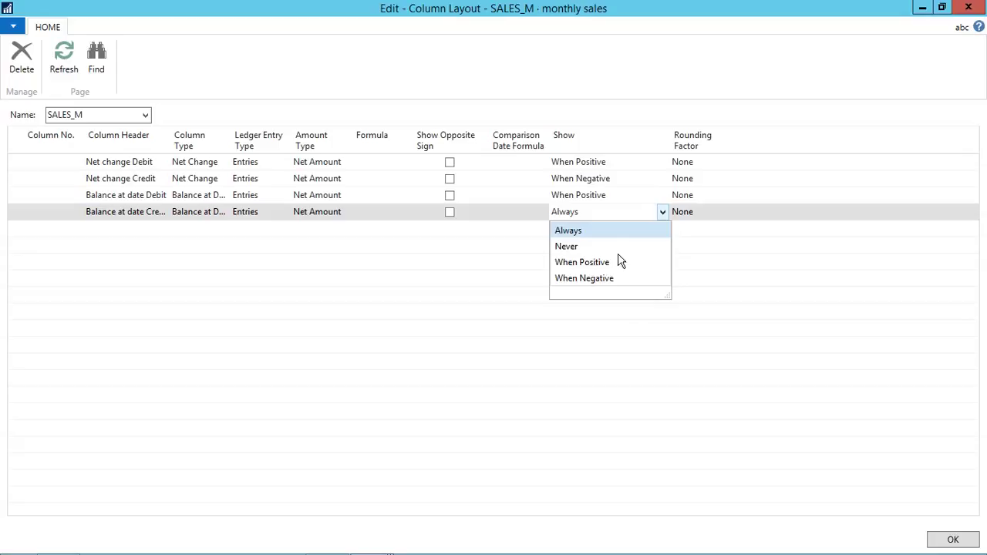
pyautogui.click(607, 279)
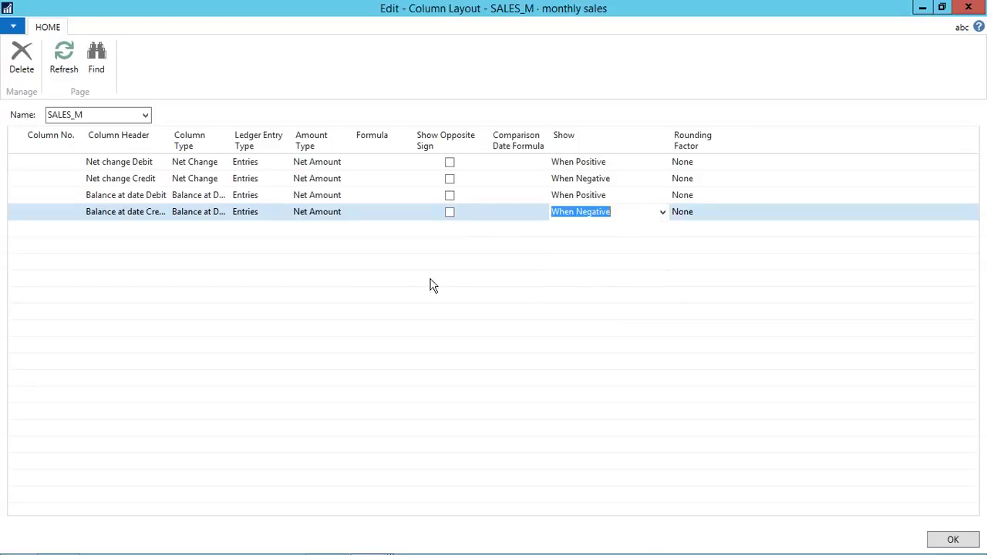
pyautogui.click(449, 179)
pyautogui.click(449, 212)
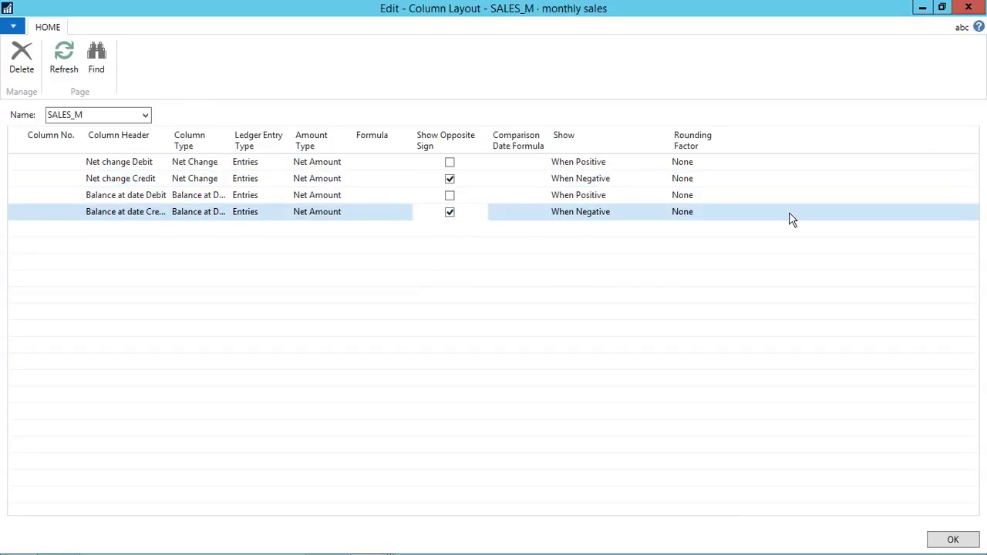
# Step: Apply column layout SALES_M, base the x-axis on Period, and keep the first measure as columns
pyautogui.click(952, 540)
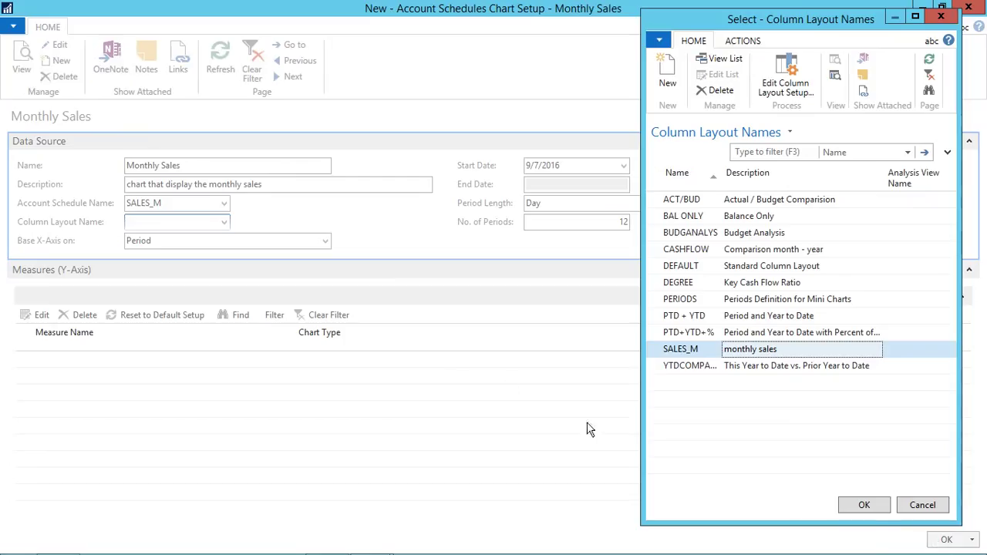
pyautogui.click(863, 504)
pyautogui.click(170, 239)
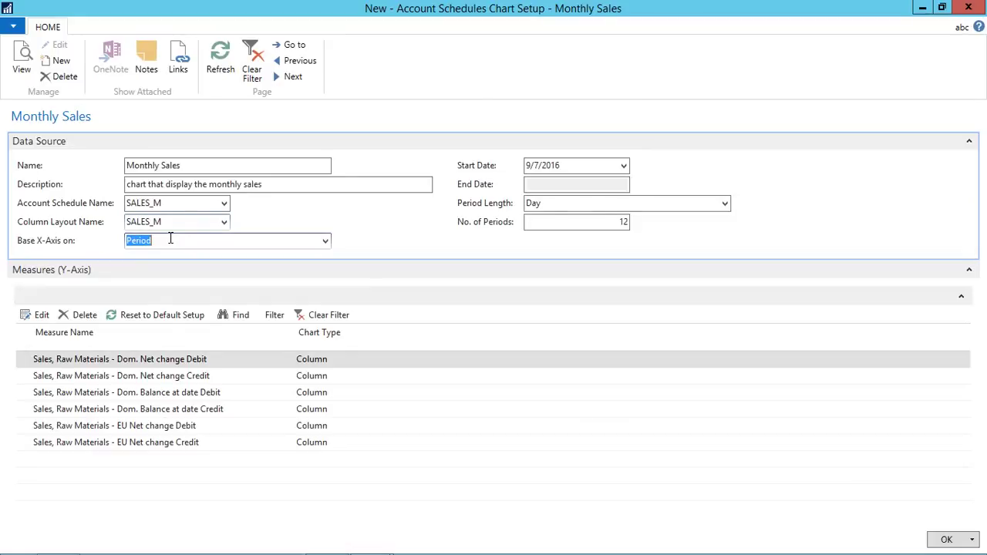
pyautogui.click(326, 363)
pyautogui.click(347, 360)
pyautogui.click(347, 361)
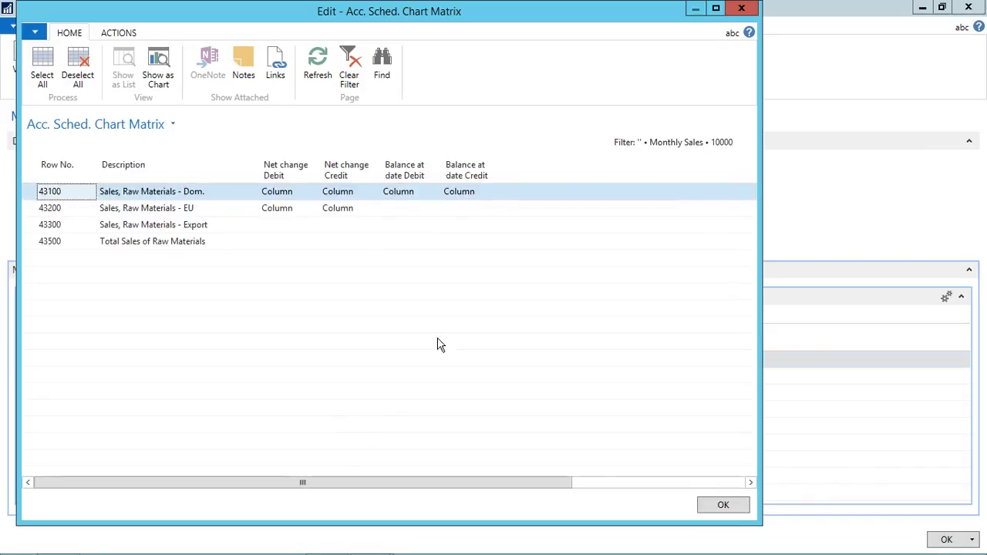
# Step: Chart Dom. Balance at date Credit and EU Net change Credit as lines
pyautogui.click(475, 193)
pyautogui.click(494, 193)
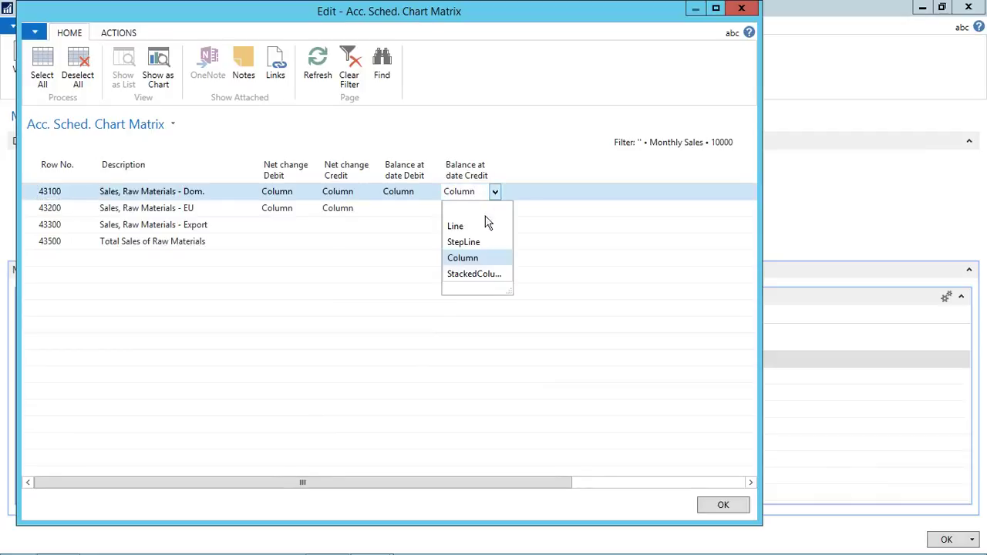
pyautogui.click(465, 227)
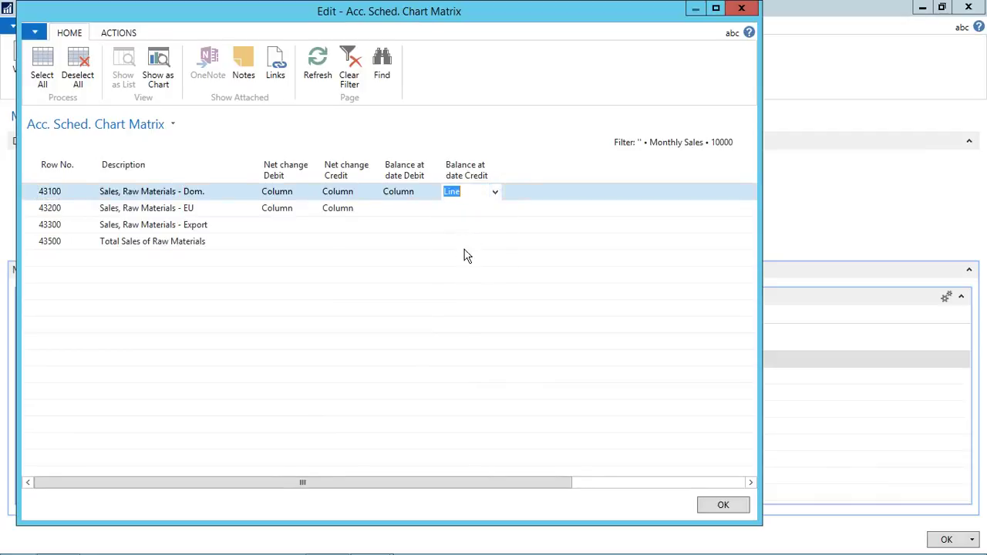
pyautogui.click(708, 505)
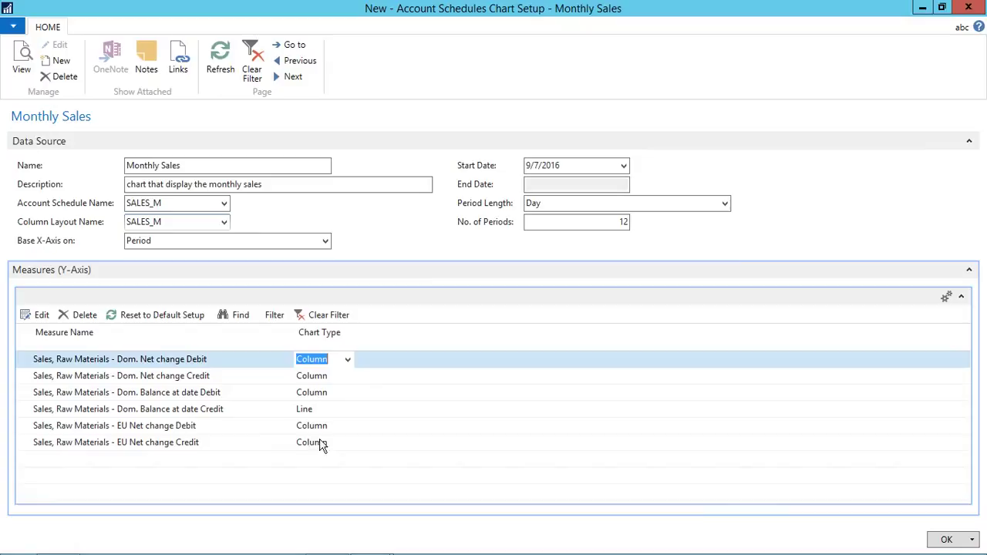
pyautogui.click(316, 444)
pyautogui.click(348, 444)
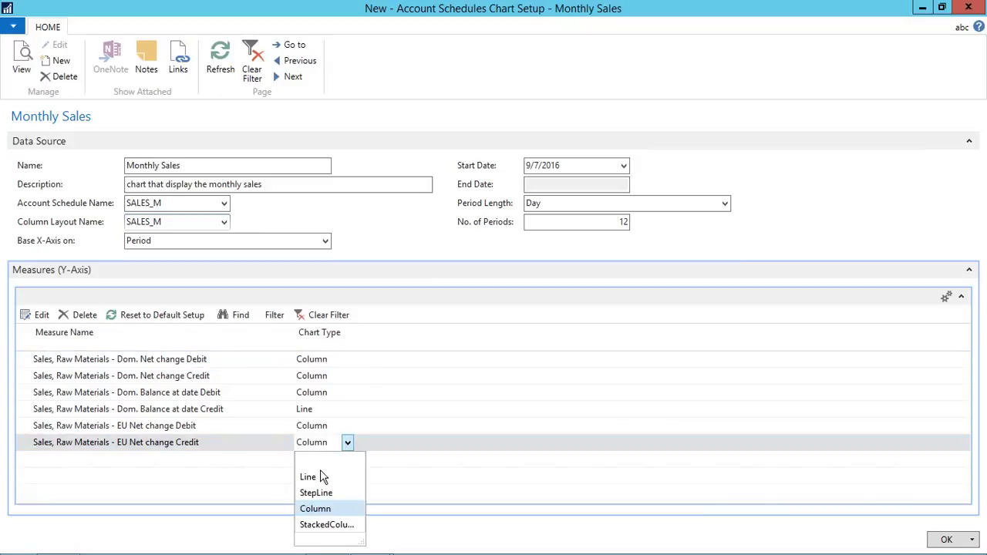
pyautogui.click(318, 475)
pyautogui.click(319, 414)
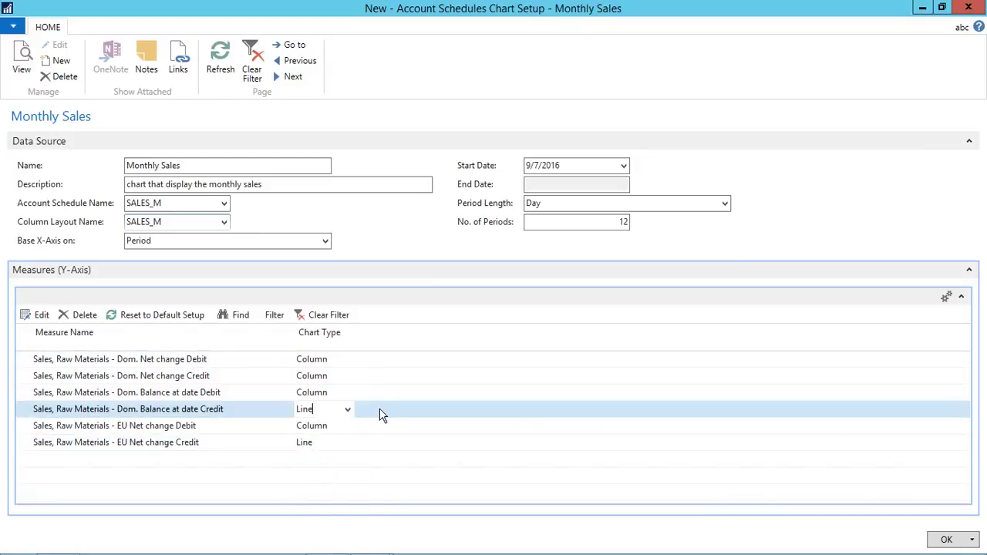
pyautogui.click(325, 241)
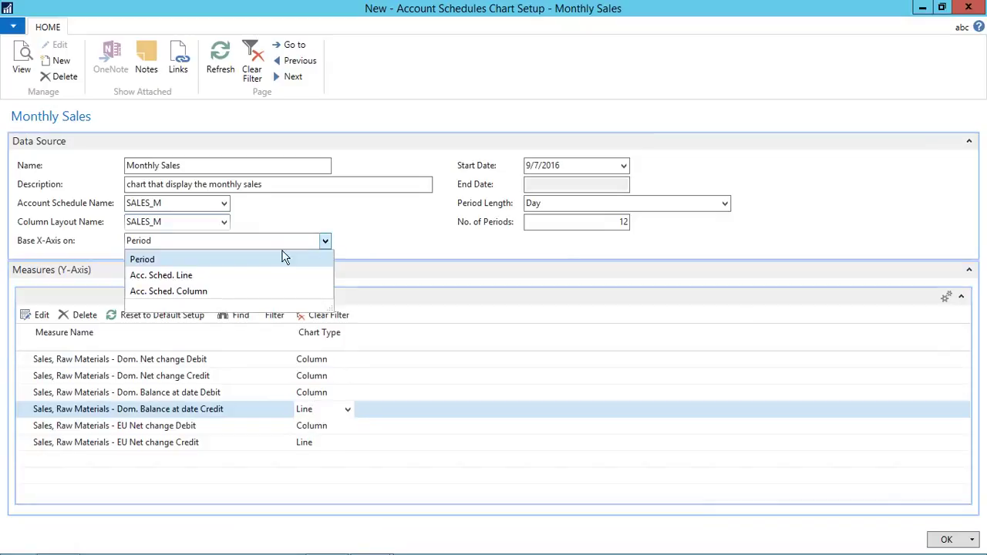
# Step: Keep Period on the x-axis, set Period Length to Month and No. of Periods to 3, and save
pyautogui.click(159, 264)
pyautogui.click(725, 204)
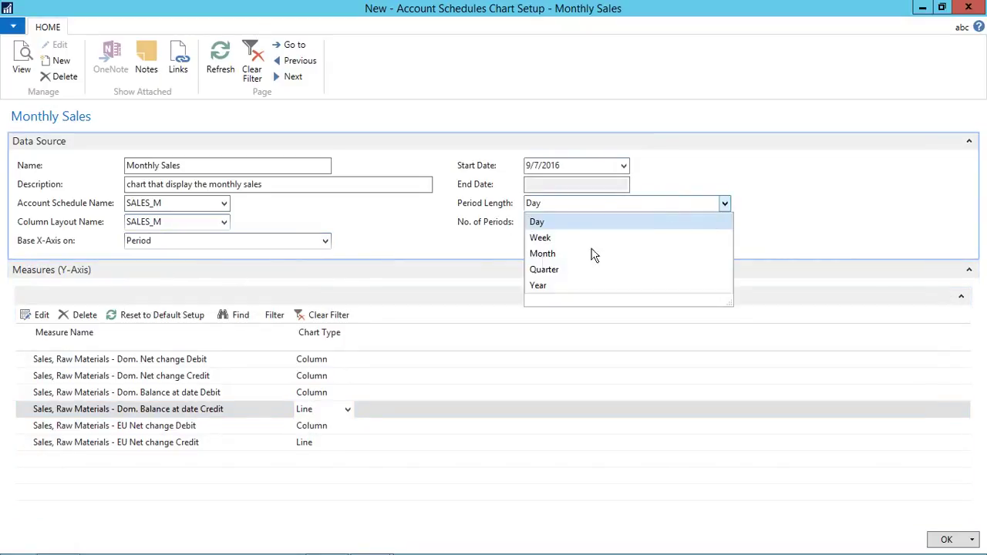
pyautogui.click(541, 254)
pyautogui.press('Tab')
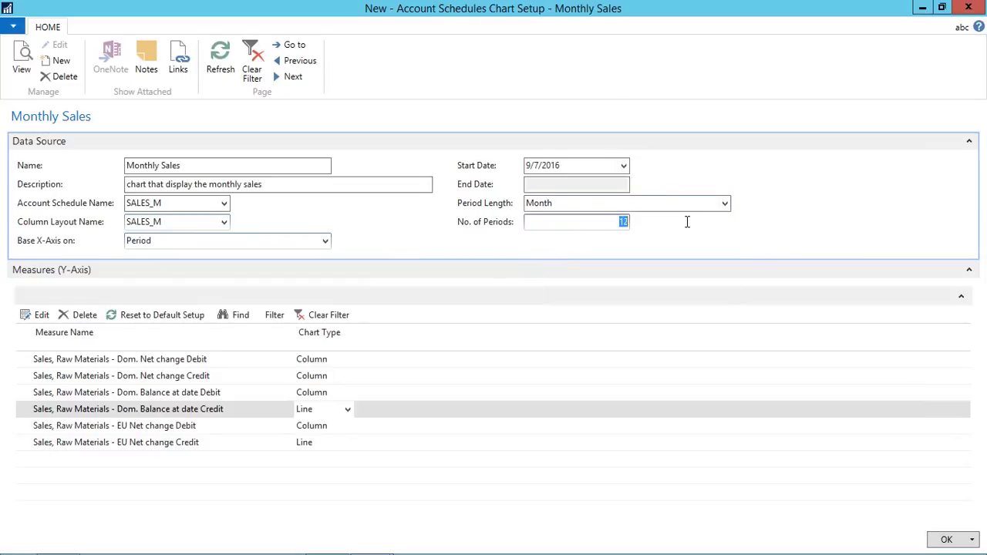
pyautogui.press('BackSpace')
pyautogui.hotkey('shift', 'Tab')
pyautogui.press('Tab')
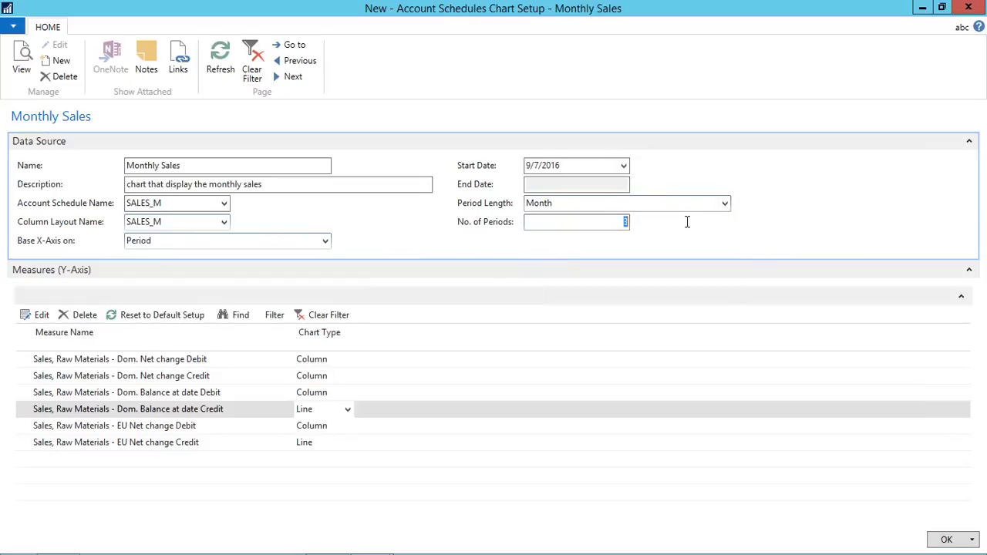
pyautogui.click(943, 541)
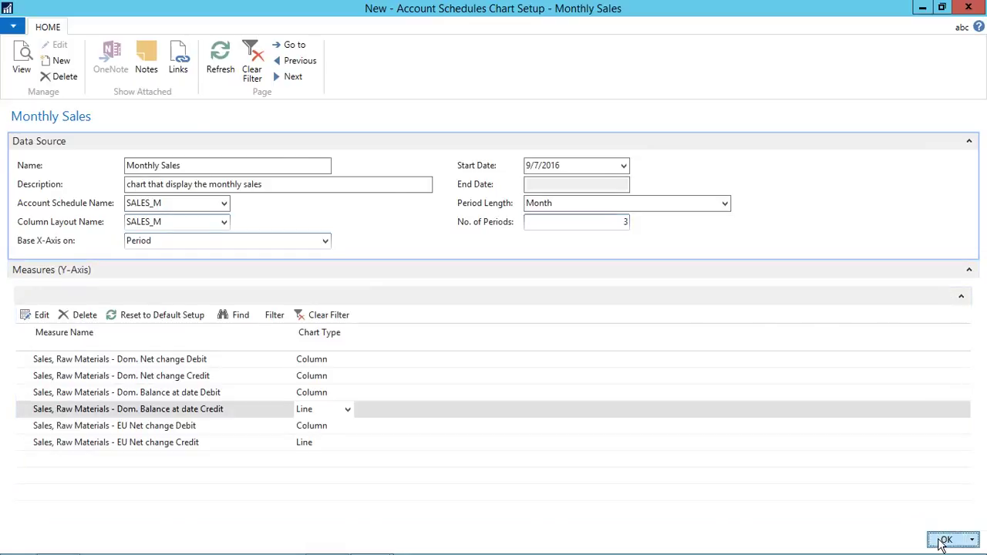
# Step: Display Monthly Sales on Finance Performance, collapse Sales Performance, and close the page 762 window
pyautogui.click(63, 226)
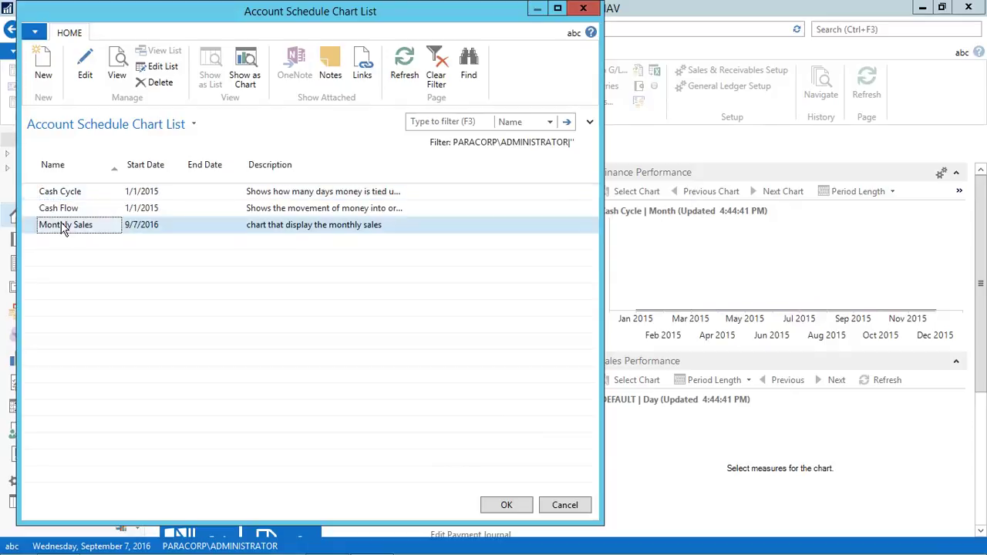
pyautogui.click(493, 505)
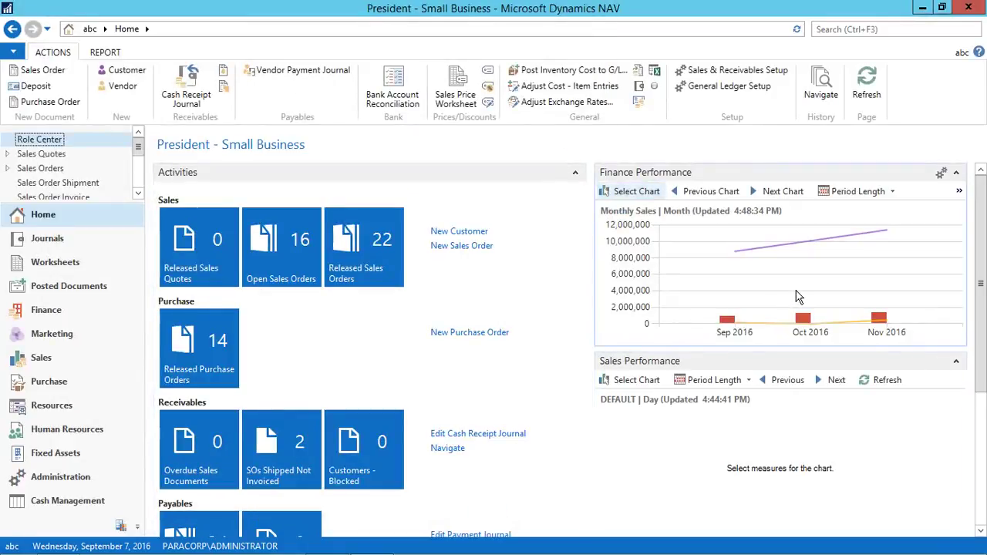
pyautogui.click(956, 366)
pyautogui.moveTo(874, 417)
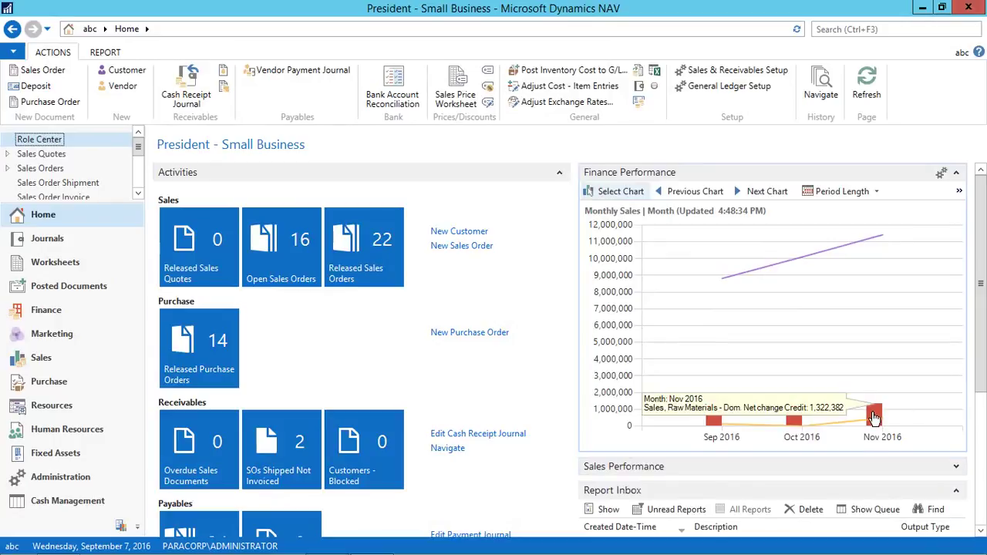
pyautogui.moveTo(766, 273)
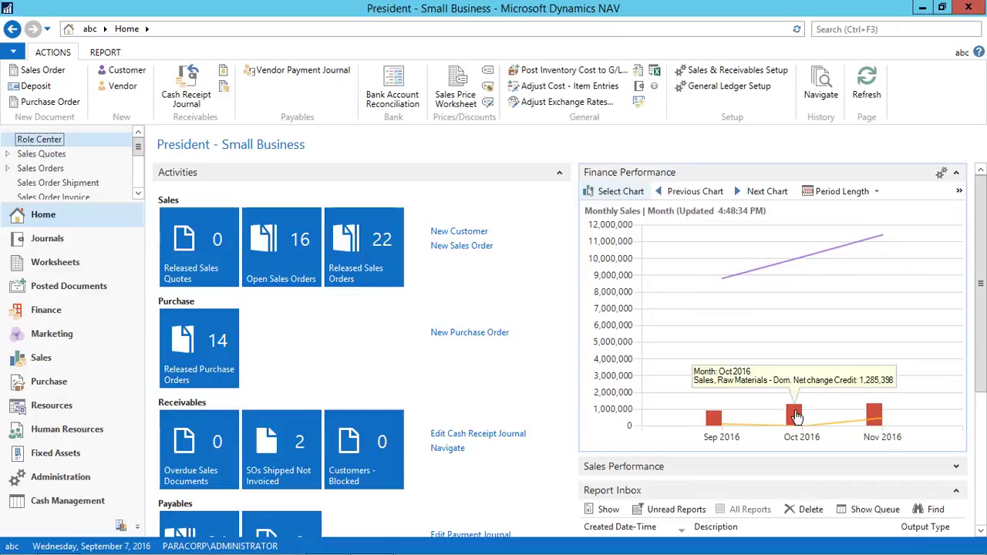
pyautogui.moveTo(854, 433)
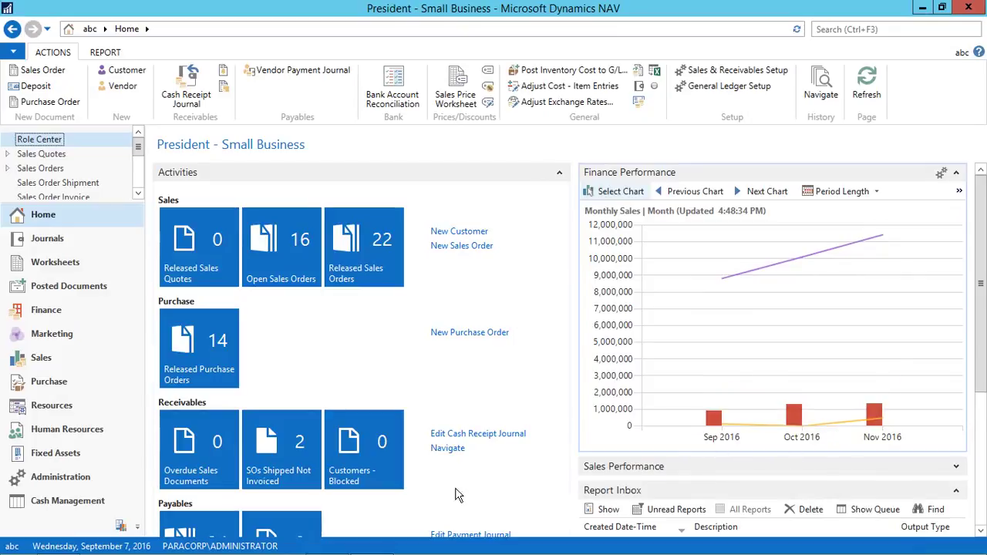
pyautogui.click(328, 542)
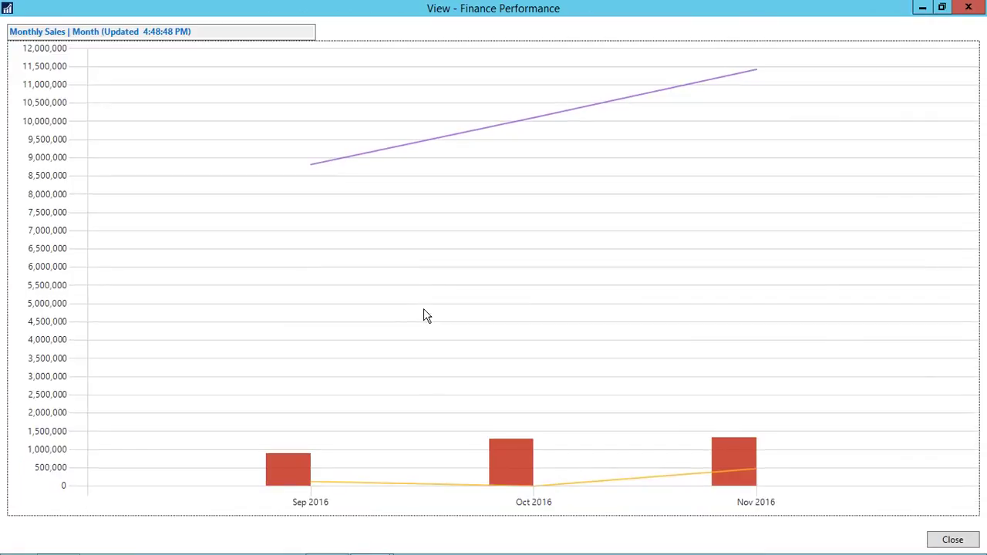
pyautogui.press('Escape')
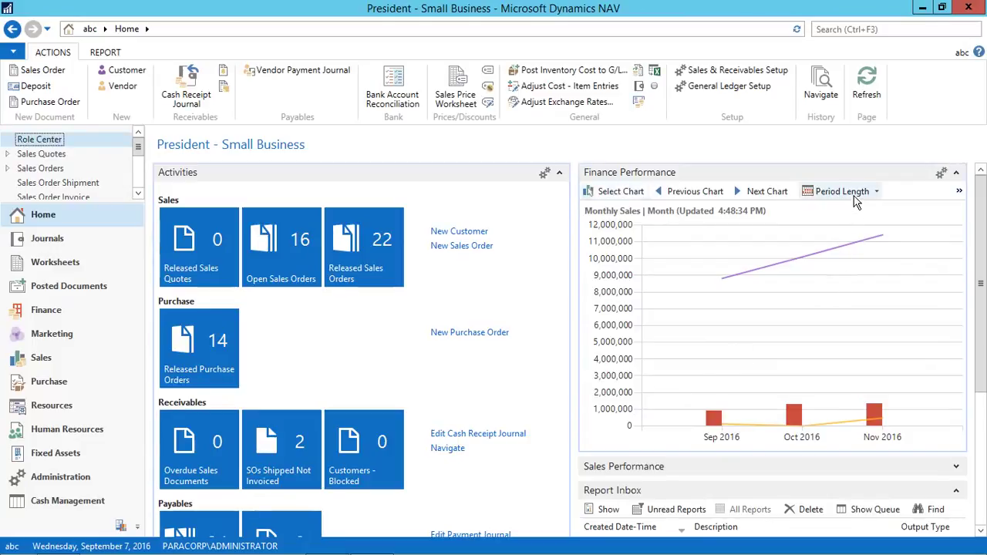
# Step: Try the chart's period length as Month, Quarter and Year, leave it on Quarter, and return to Object Designer
pyautogui.click(854, 194)
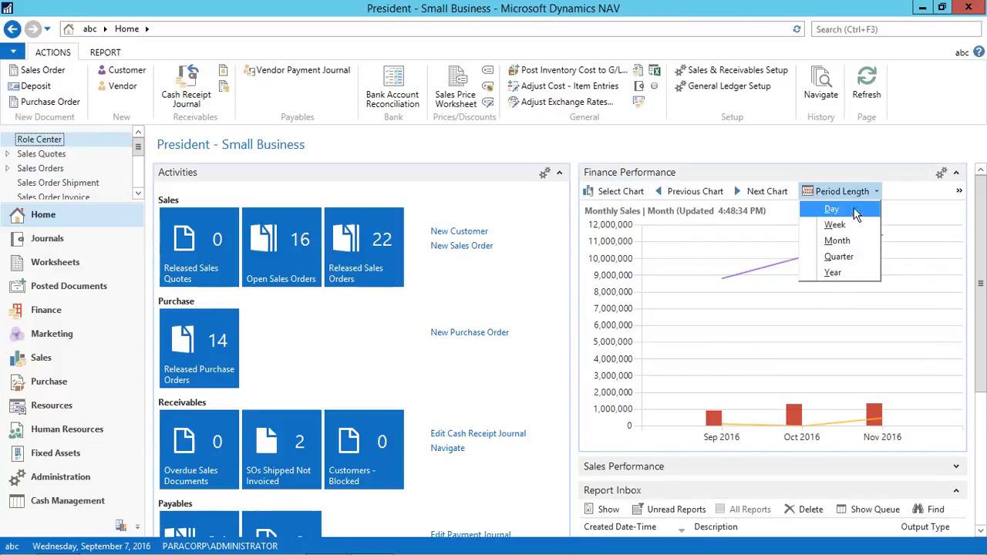
pyautogui.click(856, 240)
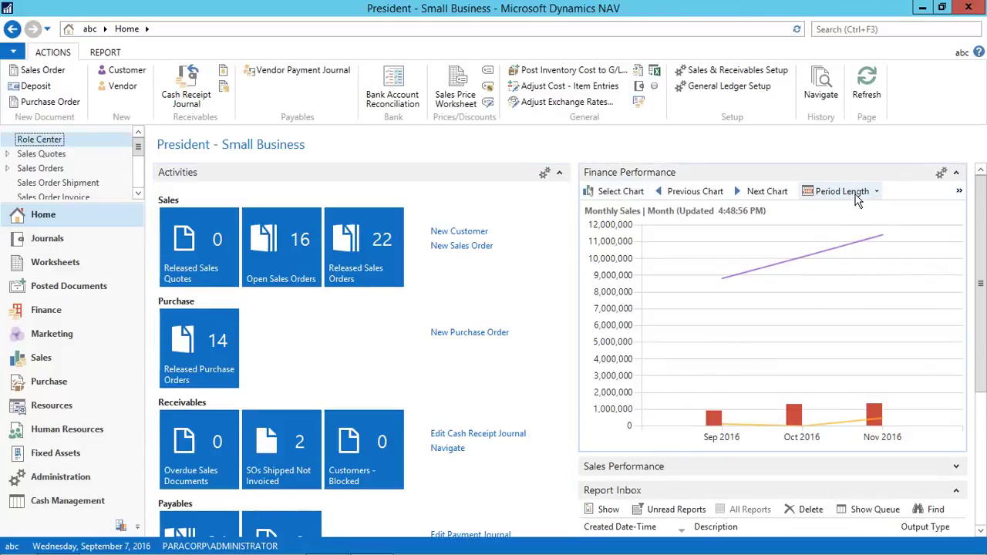
pyautogui.click(857, 195)
pyautogui.click(855, 255)
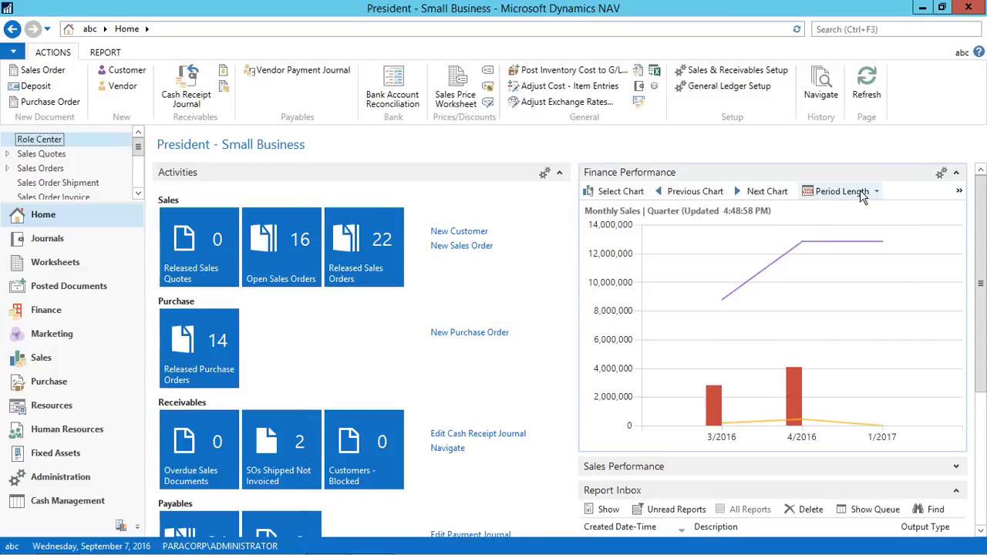
pyautogui.click(860, 191)
pyautogui.click(856, 270)
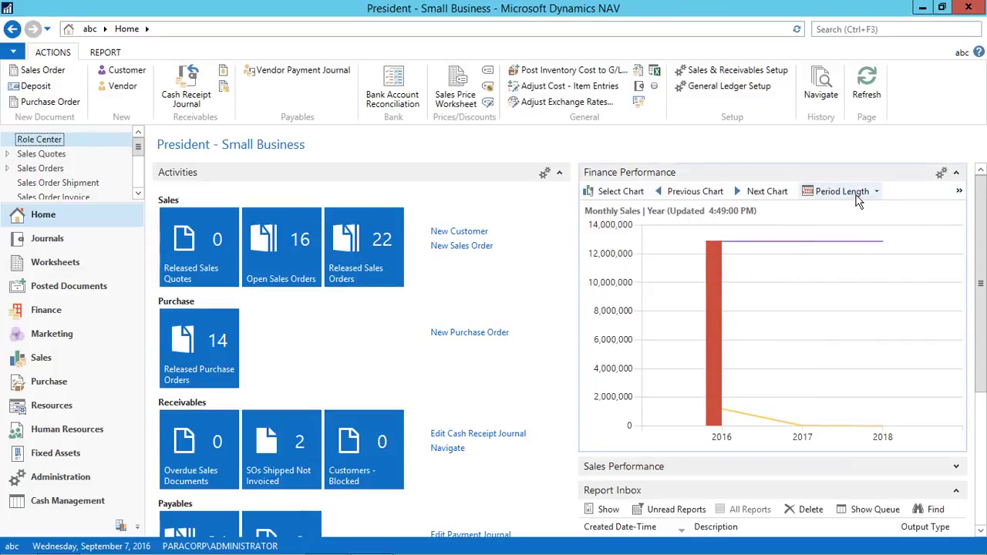
pyautogui.click(858, 194)
pyautogui.click(846, 254)
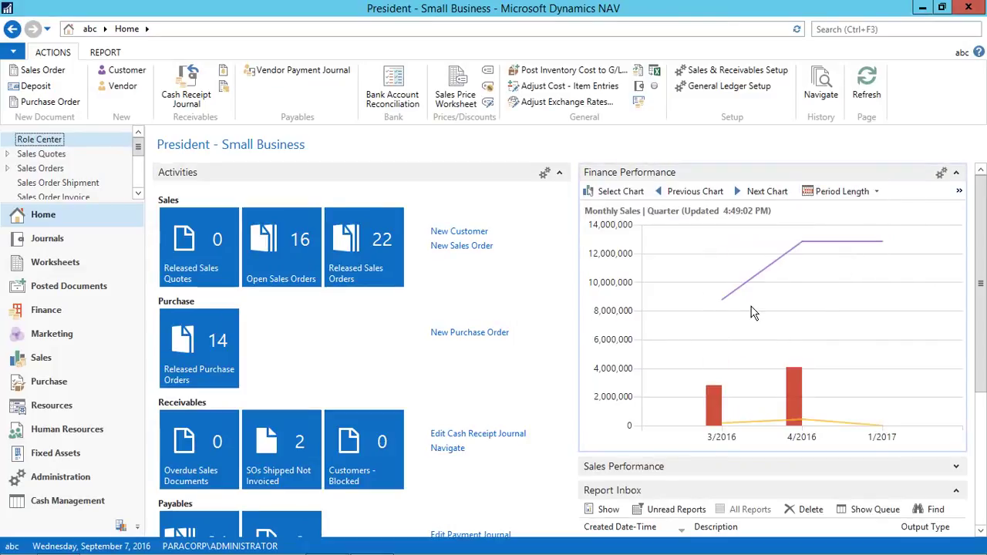
pyautogui.click(328, 540)
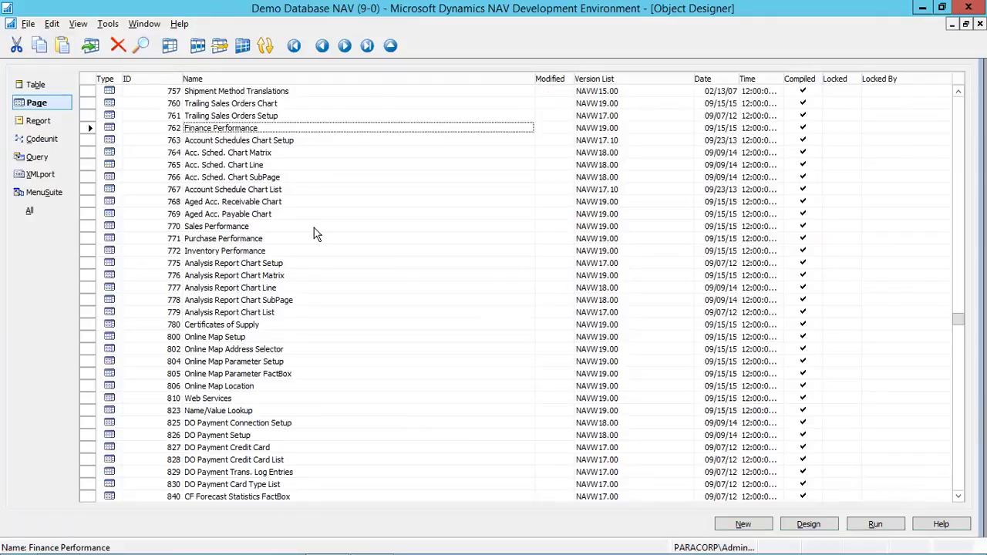
# Step: Run page 762, read the chart's bar and line values, and drill into the 4/2016 EU Net Change Credit point
pyautogui.hotkey('alt', 'r')
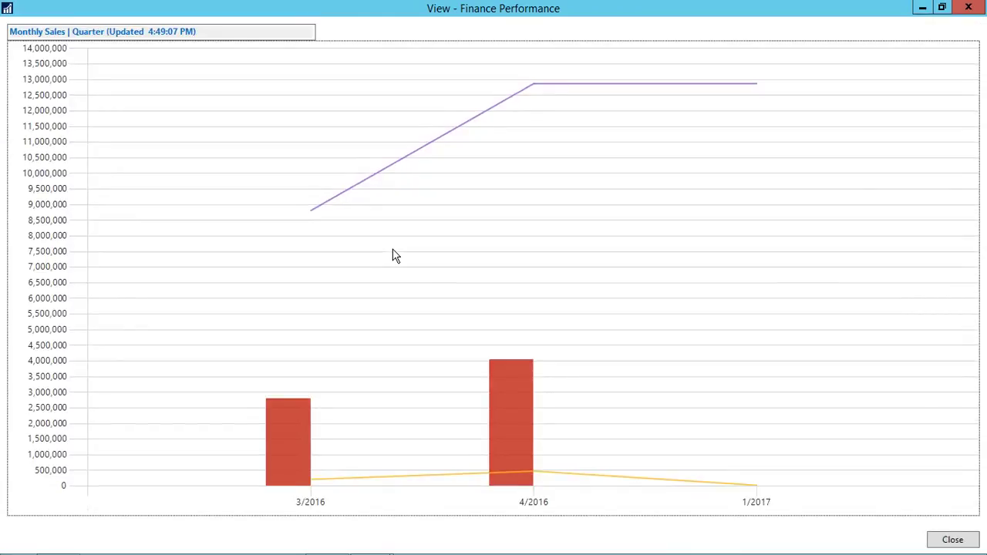
pyautogui.moveTo(500, 389)
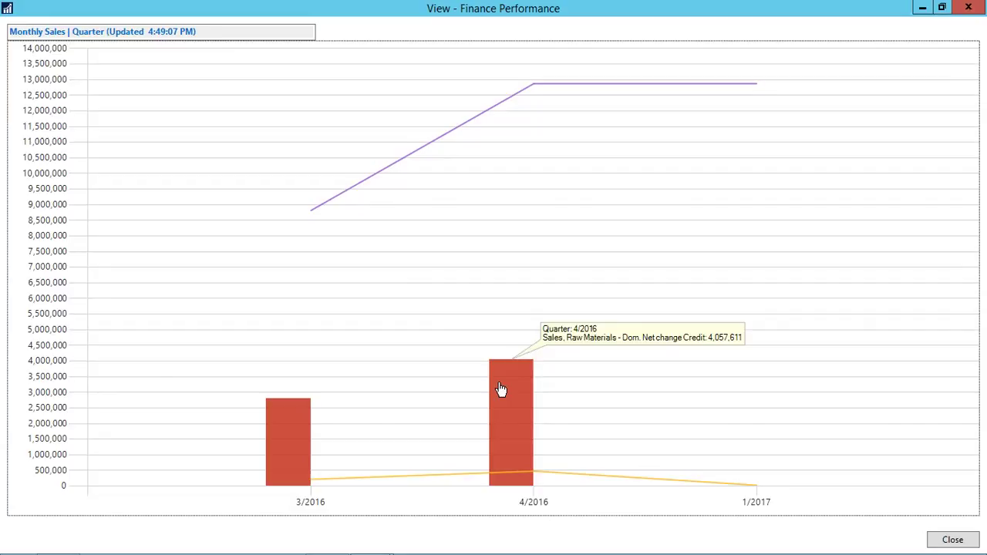
pyautogui.moveTo(626, 90)
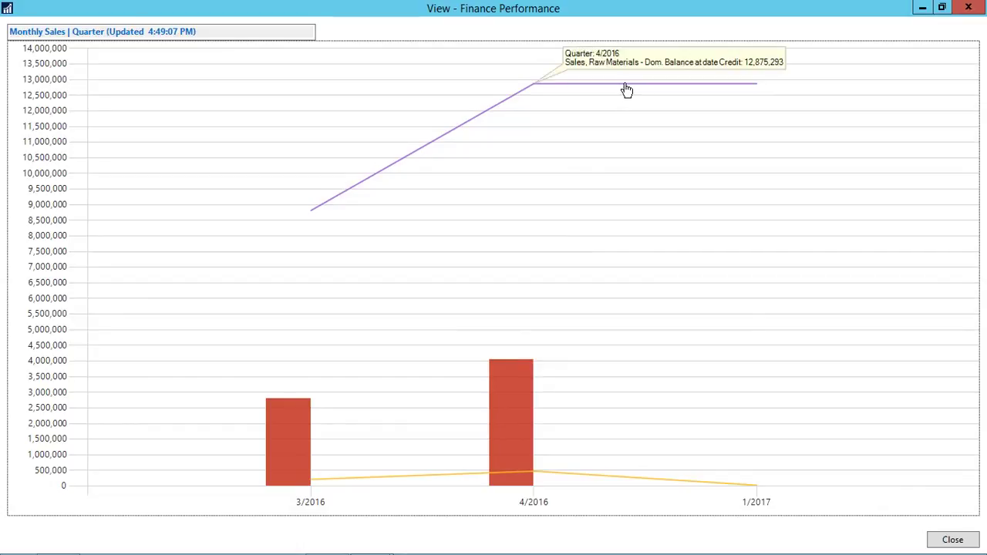
pyautogui.moveTo(569, 480)
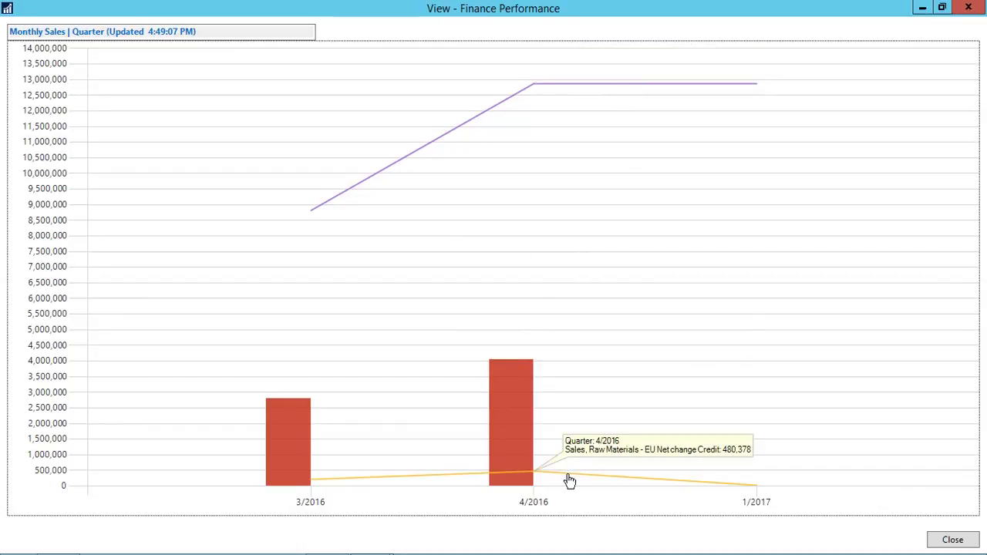
pyautogui.click(569, 481)
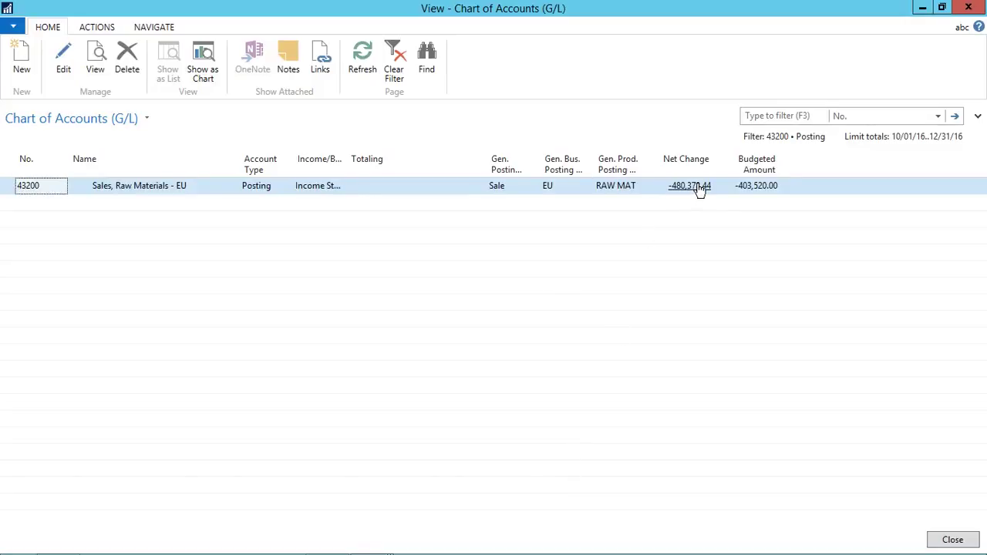
# Step: View the General Ledger Entries behind account 43200's net change, then close them and the Chart of Accounts
pyautogui.click(699, 189)
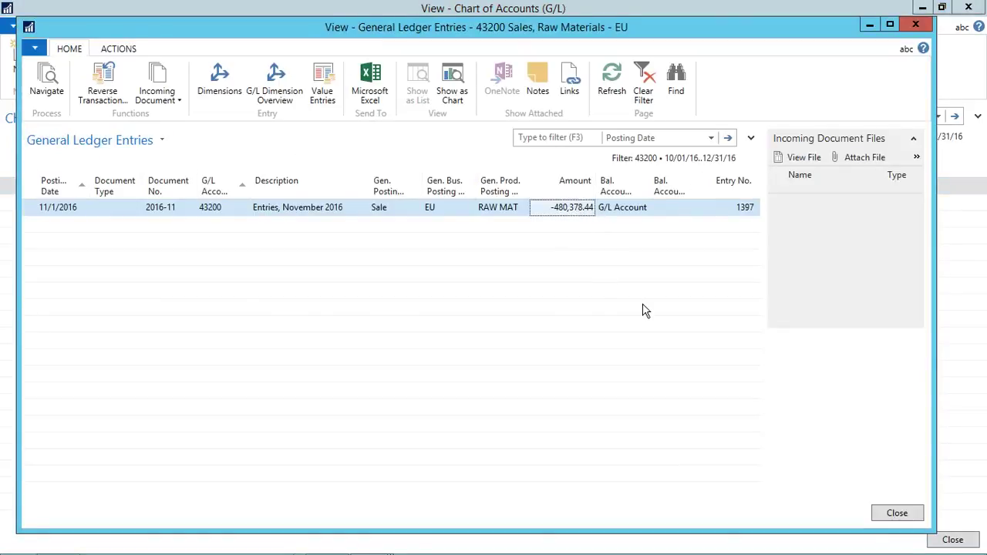
pyautogui.press('Escape')
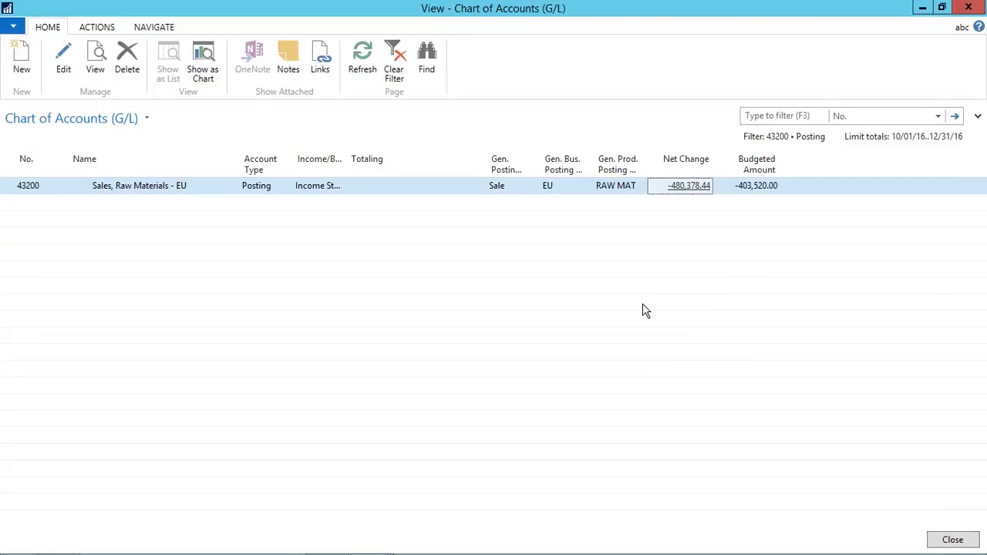
pyautogui.press('Escape')
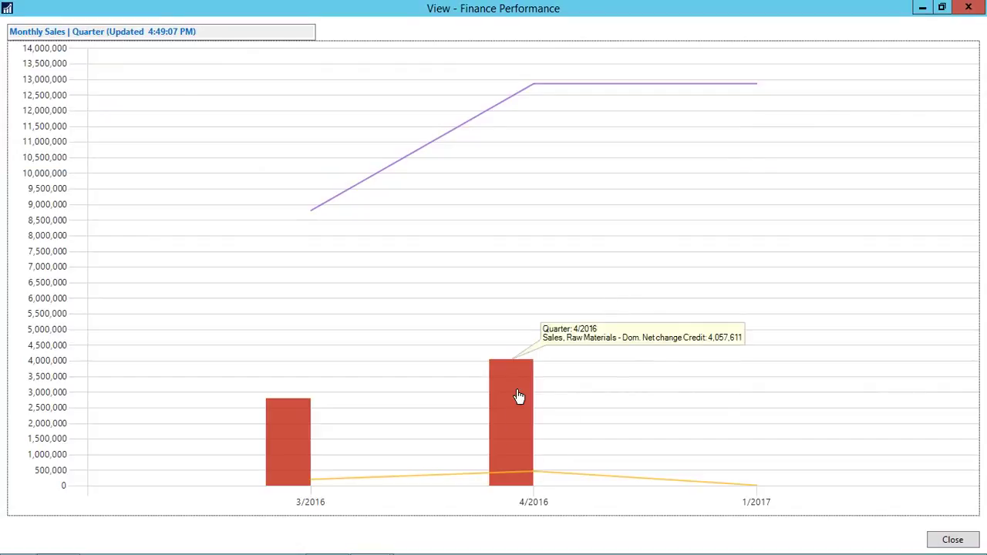
pyautogui.moveTo(597, 480)
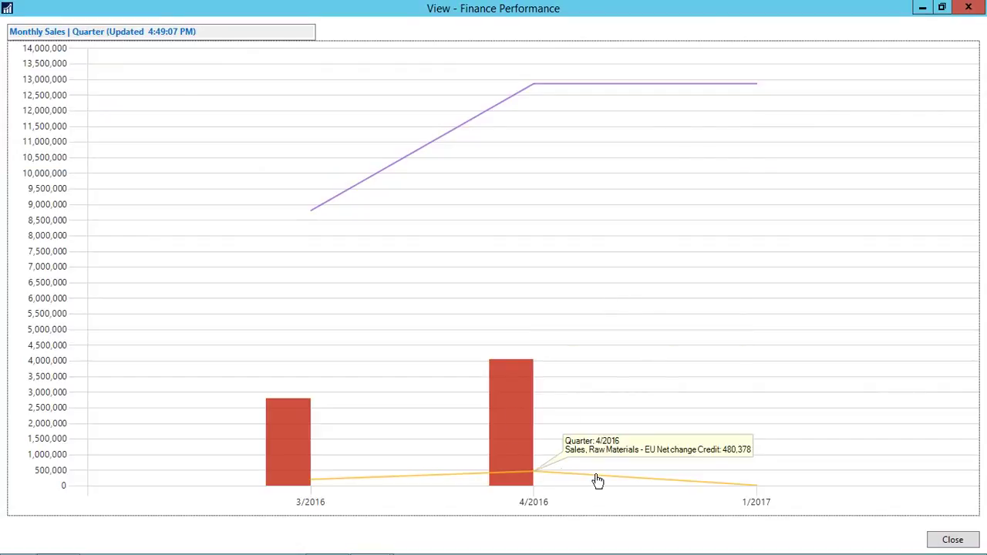
pyautogui.moveTo(382, 173)
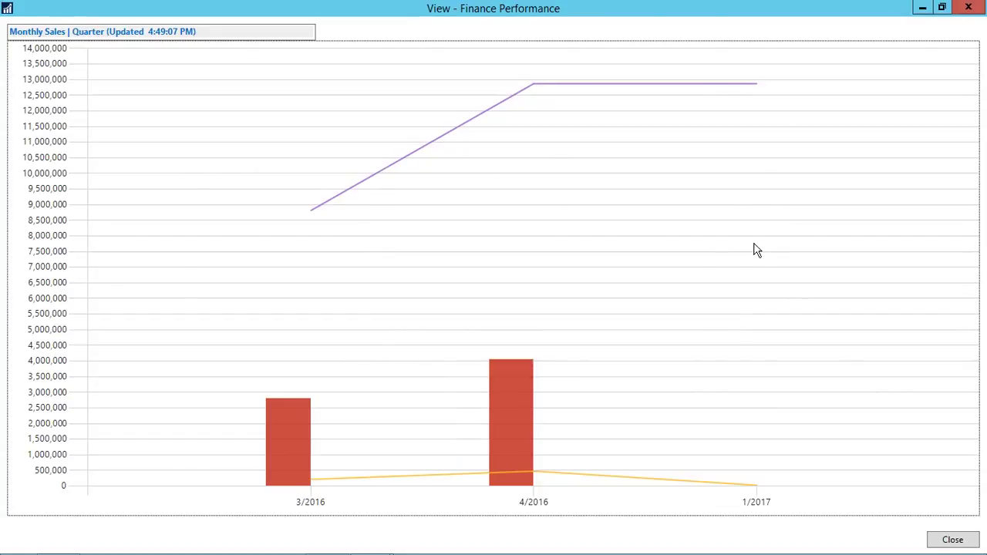
pyautogui.press('Escape')
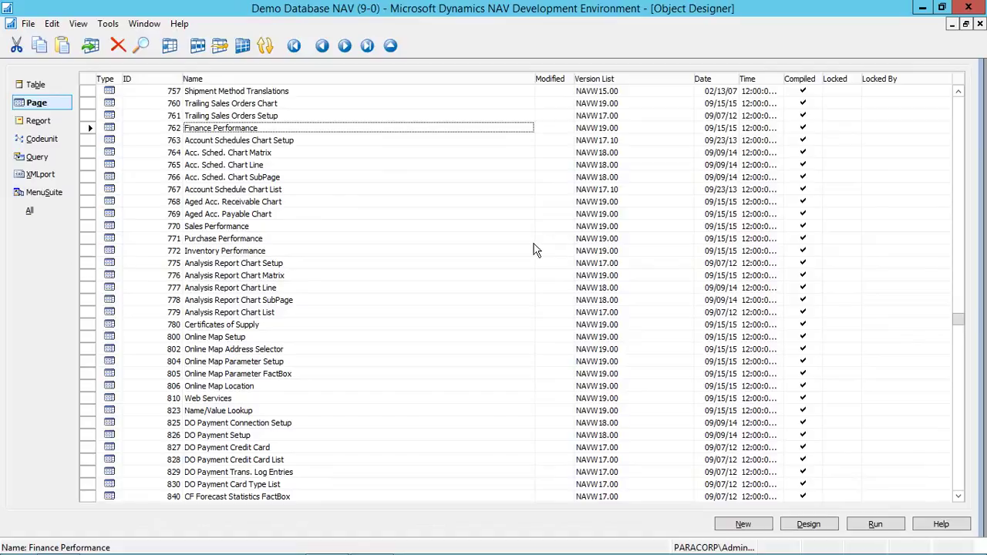
pyautogui.hotkey('alt', 'r')
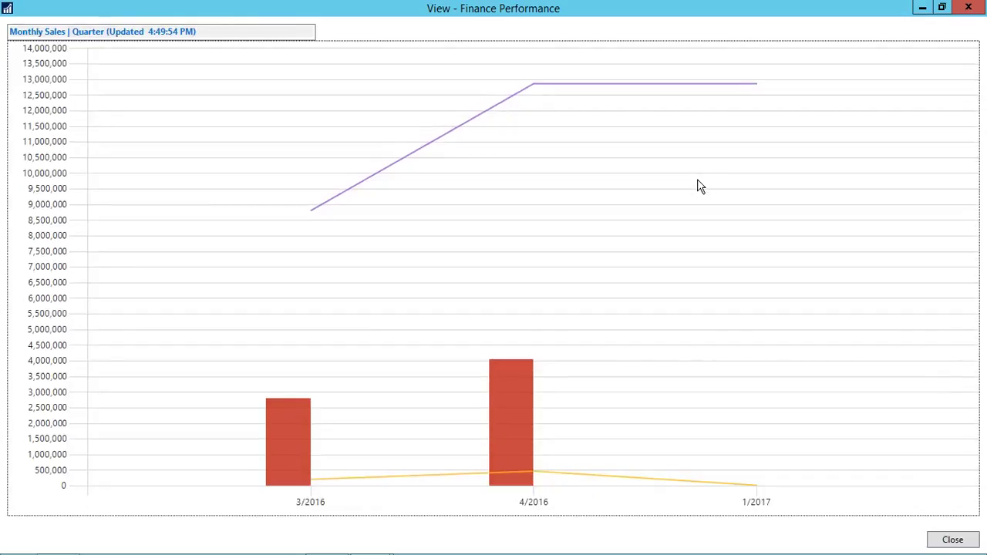
pyautogui.moveTo(489, 6)
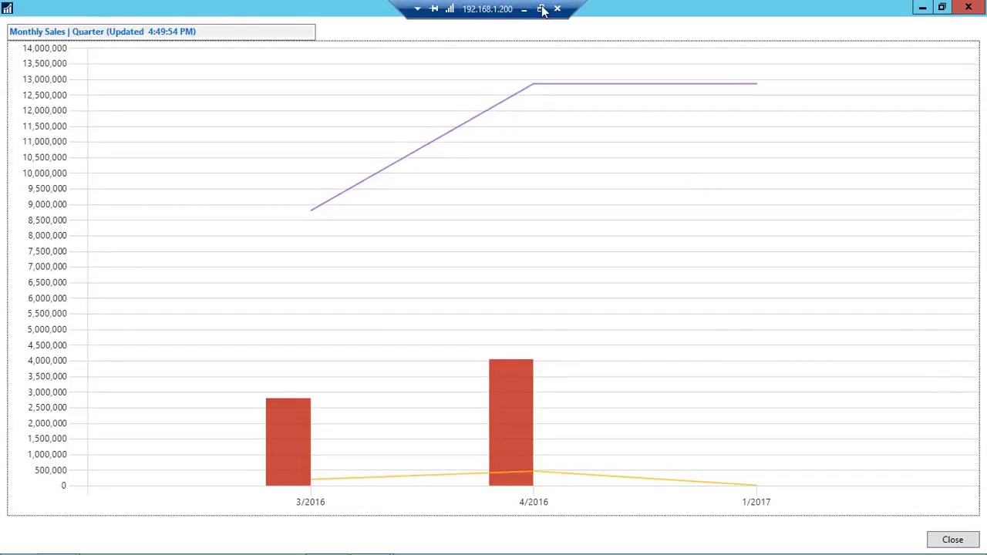